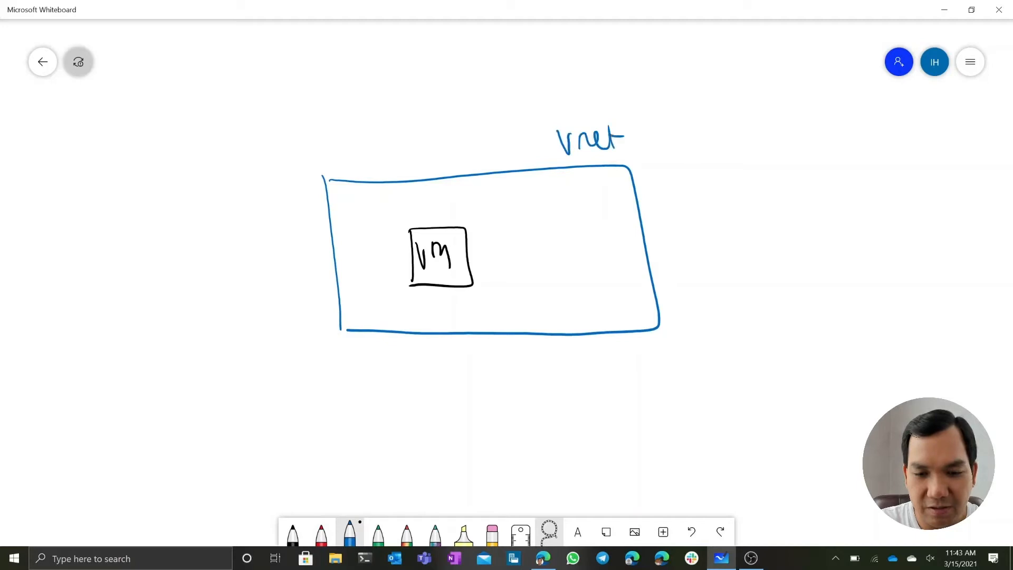
- Draw a blue box labelled "subnet" around the VM and a second box beside it with an arrow to the label "AzureBastionSubnet"
mouse_move(370, 214)
left_mouse_down()
mouse_move(379, 282)
mouse_move(454, 207)
mouse_move(431, 293)
mouse_move(373, 296)
mouse_move(442, 317)
mouse_move(455, 303)
mouse_move(470, 320)
mouse_move(489, 300)
mouse_move(496, 308)
left_mouse_up()
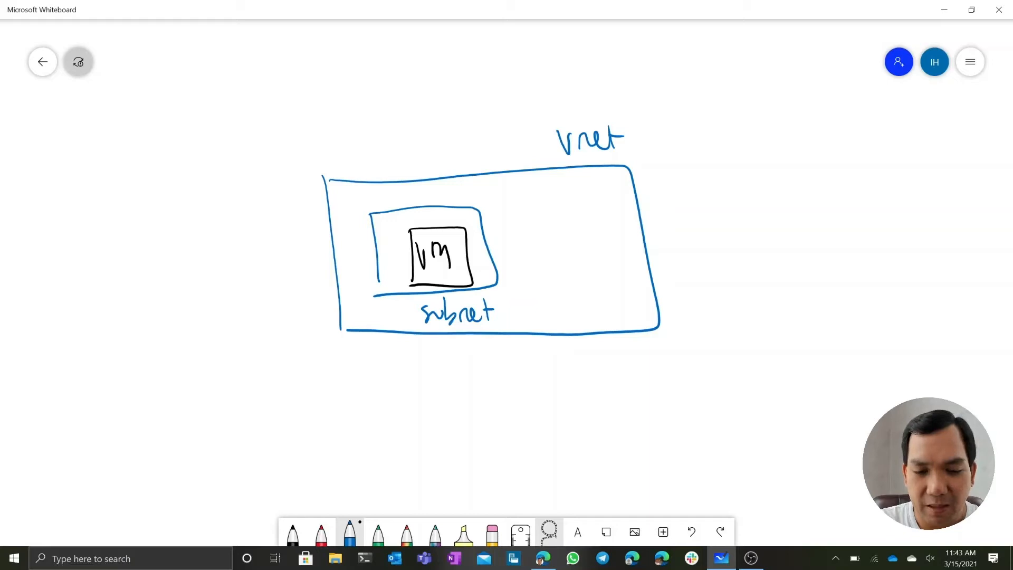
left_click_drag(516, 208, 526, 281)
mouse_move(521, 205)
left_mouse_down()
mouse_move(608, 234)
mouse_move(533, 279)
mouse_move(675, 289)
mouse_move(670, 299)
mouse_move(703, 291)
left_mouse_up()
left_click_drag(699, 287, 720, 302)
mouse_move(721, 285)
left_mouse_down()
mouse_move(733, 295)
mouse_move(745, 288)
left_mouse_up()
left_click_drag(740, 290, 801, 302)
mouse_move(793, 288)
left_mouse_down()
mouse_move(810, 285)
mouse_move(822, 298)
left_mouse_up()
left_click_drag(823, 289, 844, 301)
left_click_drag(843, 291, 867, 304)
left_click_drag(863, 267, 867, 296)
left_click_drag(868, 290, 882, 302)
left_click_drag(881, 287, 907, 301)
left_click_drag(901, 290, 914, 288)
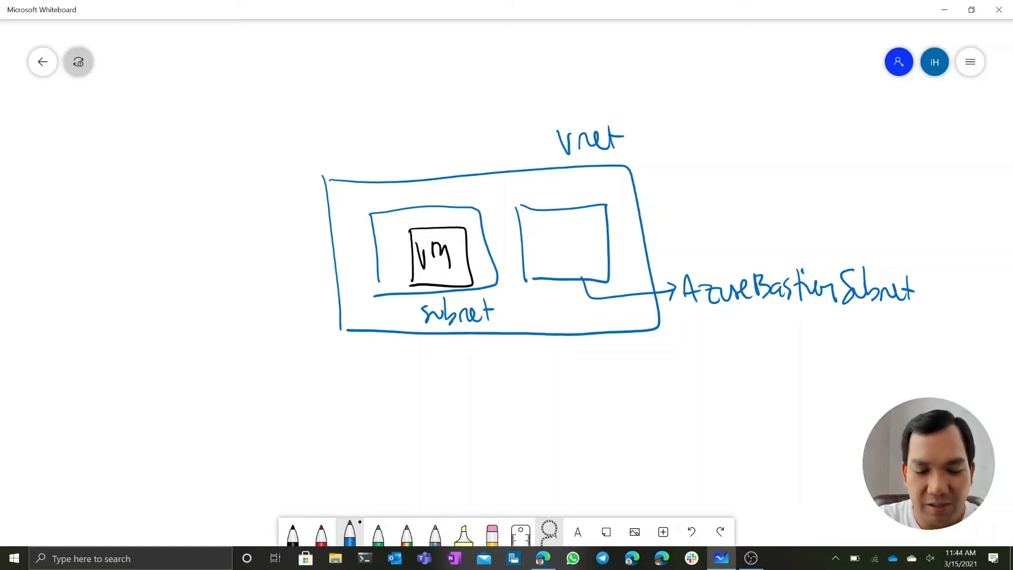
- Write "Bastion" in green inside the AzureBastionSubnet box and draw a small filled green square below the word
left_click(378, 533)
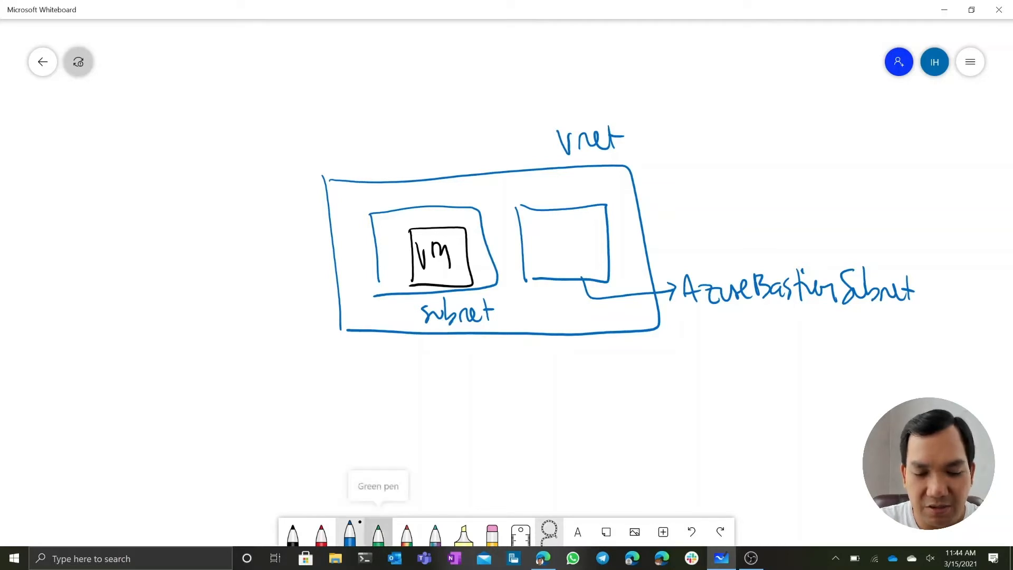
mouse_move(533, 213)
left_mouse_down()
mouse_move(534, 229)
mouse_move(576, 232)
left_mouse_up()
left_click_drag(572, 222, 592, 232)
left_click_drag(589, 222, 600, 230)
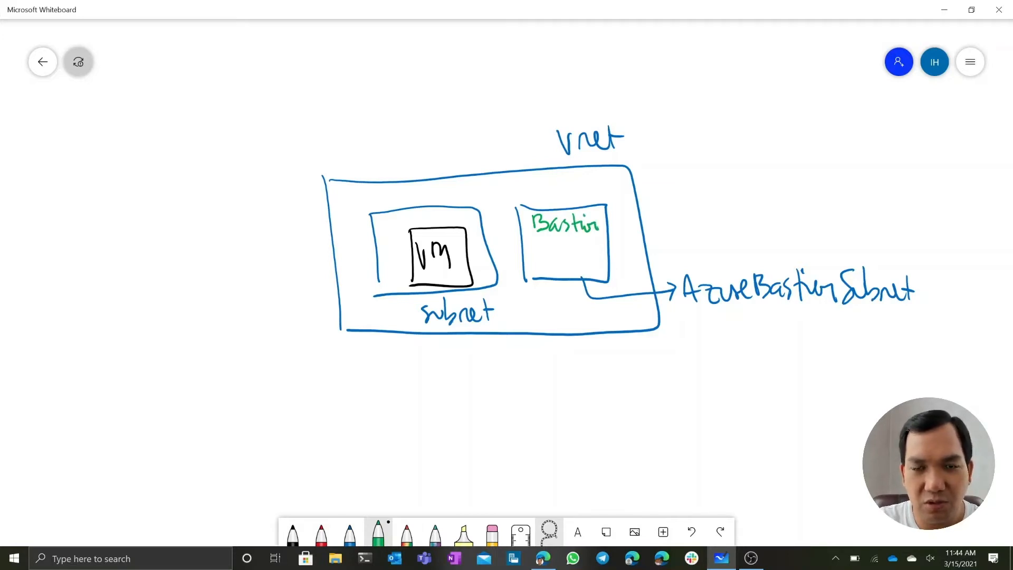
mouse_move(533, 250)
left_mouse_down()
mouse_move(533, 270)
mouse_move(549, 273)
mouse_move(546, 265)
left_mouse_up()
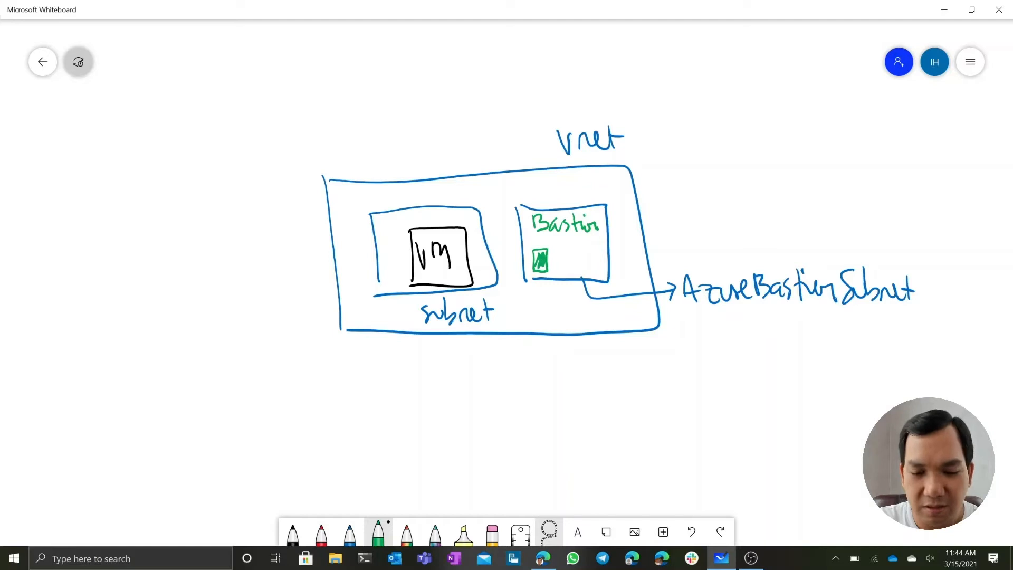
- Draw a green arrow from outside the vnet up to the Bastion square and label it "https"
mouse_move(545, 373)
left_mouse_down()
mouse_move(543, 275)
mouse_move(557, 287)
left_mouse_up()
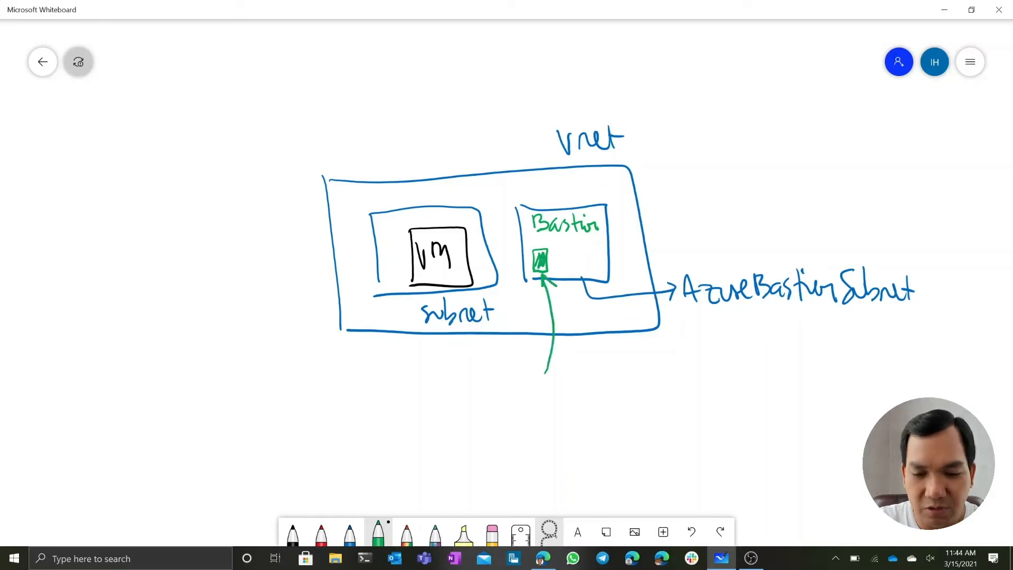
left_click_drag(561, 344, 562, 364)
left_click_drag(565, 361, 584, 364)
mouse_move(577, 352)
left_mouse_down()
mouse_move(594, 364)
mouse_move(598, 351)
left_mouse_up()
mouse_move(599, 351)
left_mouse_down()
mouse_move(603, 373)
mouse_move(595, 365)
mouse_move(611, 366)
left_mouse_up()
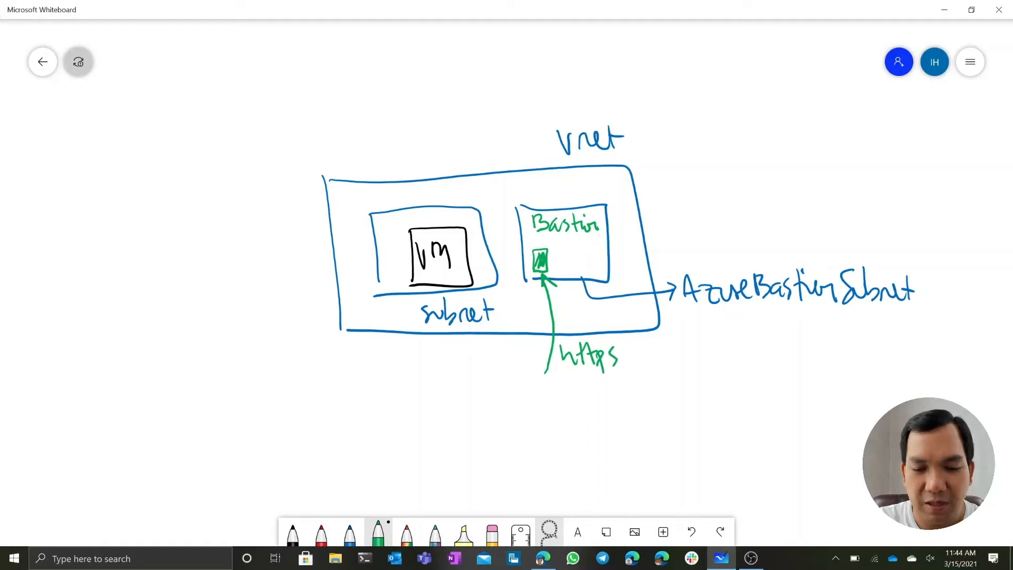
- Draw a green arrow from the Bastion square to the VM and label it "RDP/SSH"
mouse_move(532, 256)
left_mouse_down()
mouse_move(472, 263)
mouse_move(483, 271)
left_mouse_up()
mouse_move(475, 231)
left_mouse_down()
mouse_move(477, 248)
mouse_move(482, 238)
left_mouse_up()
left_click_drag(481, 229, 504, 238)
mouse_move(513, 228)
left_mouse_down()
mouse_move(505, 248)
mouse_move(517, 251)
left_mouse_up()
mouse_move(529, 233)
left_mouse_down()
mouse_move(530, 245)
mouse_move(536, 237)
left_mouse_up()
left_click_drag(536, 229, 537, 245)
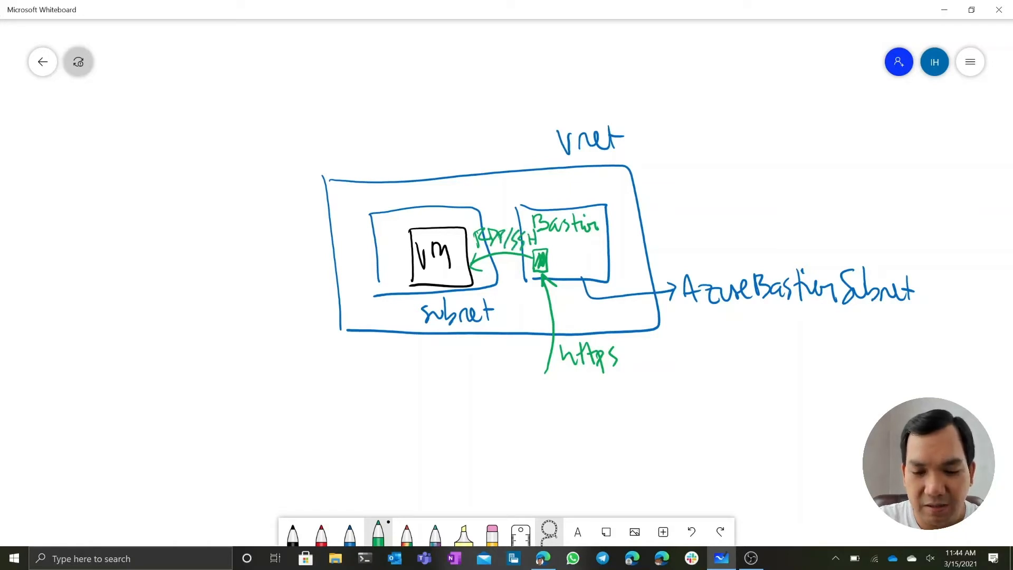
- Write "Public IP" in green below the https label
left_click_drag(583, 376, 585, 400)
mouse_move(584, 376)
left_mouse_down()
mouse_move(593, 389)
mouse_move(628, 397)
left_mouse_up()
mouse_move(637, 381)
left_mouse_down()
mouse_move(638, 395)
mouse_move(667, 395)
left_mouse_up()
mouse_move(670, 372)
left_mouse_down()
mouse_move(671, 401)
mouse_move(676, 388)
left_mouse_up()
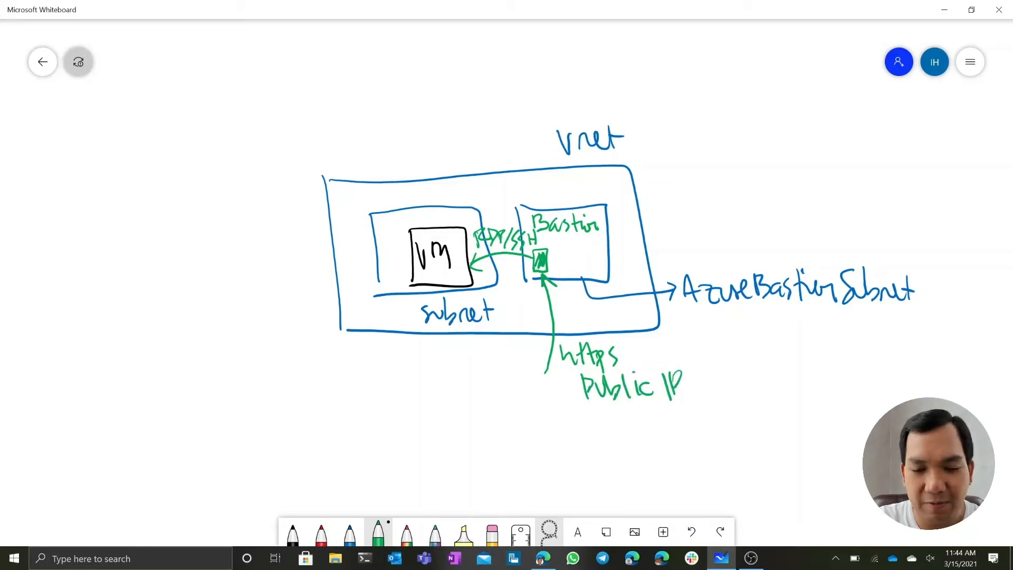
- Draw a red line from the VM to outside the vnet, label it "Public IP" and cross it out
left_click(321, 533)
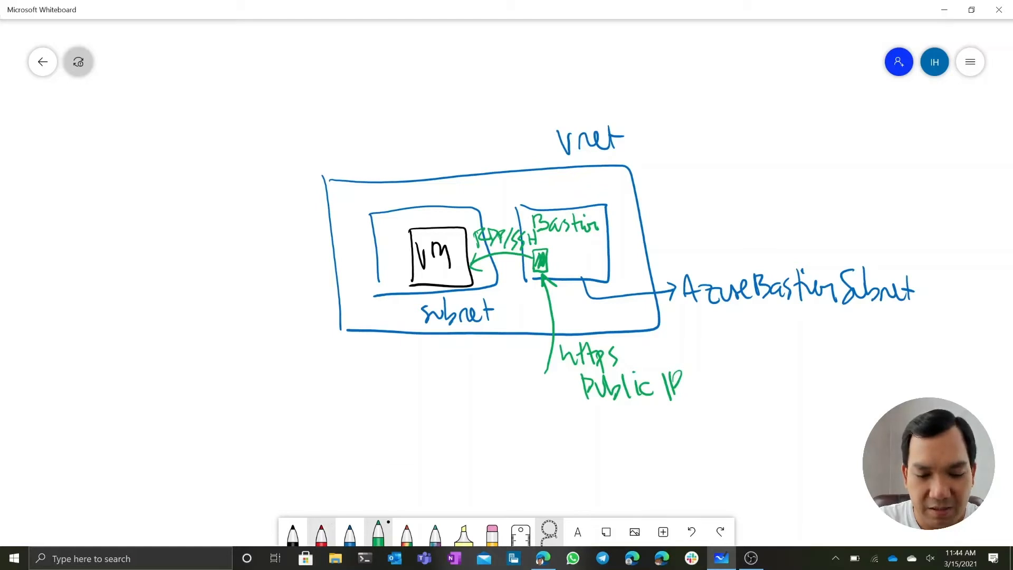
left_click_drag(307, 275, 413, 264)
mouse_move(309, 272)
left_mouse_down()
mouse_move(264, 246)
mouse_move(297, 253)
mouse_move(320, 235)
mouse_move(313, 253)
left_mouse_up()
mouse_move(331, 226)
left_mouse_down()
mouse_move(330, 248)
mouse_move(340, 250)
left_mouse_up()
mouse_move(338, 228)
left_mouse_down()
mouse_move(350, 282)
mouse_move(364, 280)
left_mouse_up()
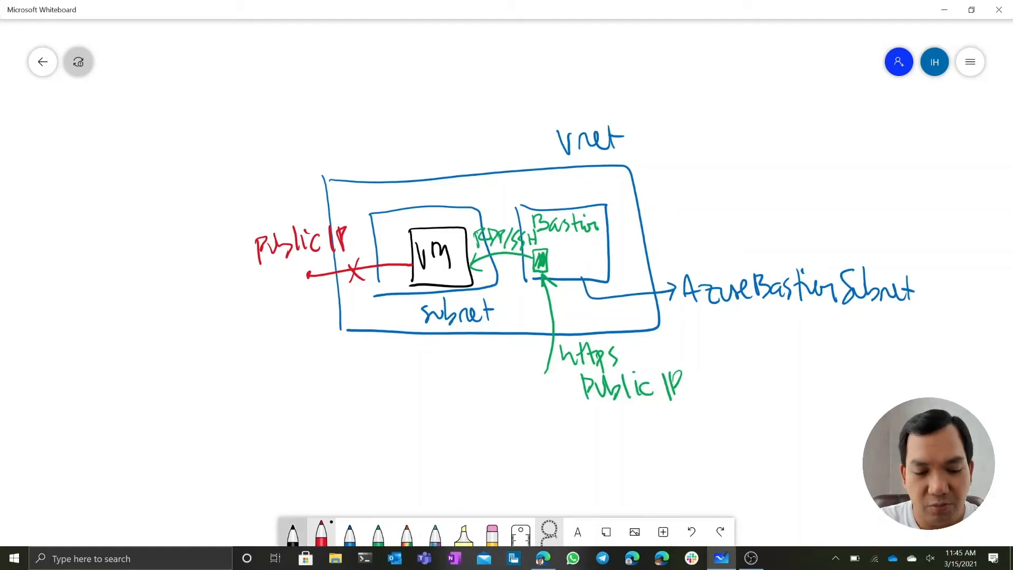
- Draw two small black boxes beside the VM inside its subnet
left_click(293, 533)
left_click_drag(380, 222, 381, 244)
mouse_move(379, 220)
left_mouse_down()
mouse_move(393, 221)
mouse_move(384, 246)
mouse_move(393, 290)
left_mouse_up()
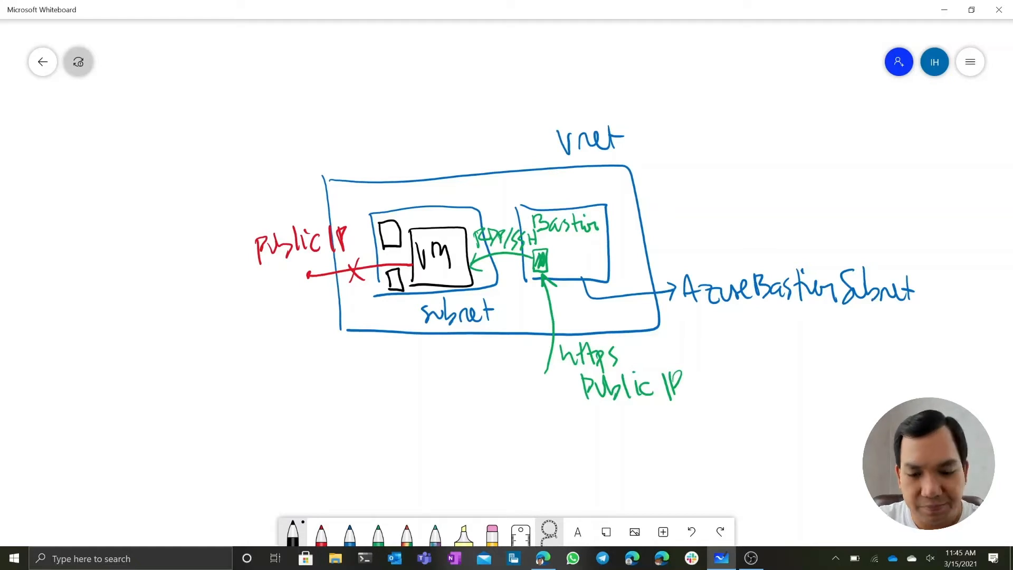
- Switch to the Azure portal in the browser and examine the public IP address and virtual network/subnet of vm-windows
left_click(544, 557)
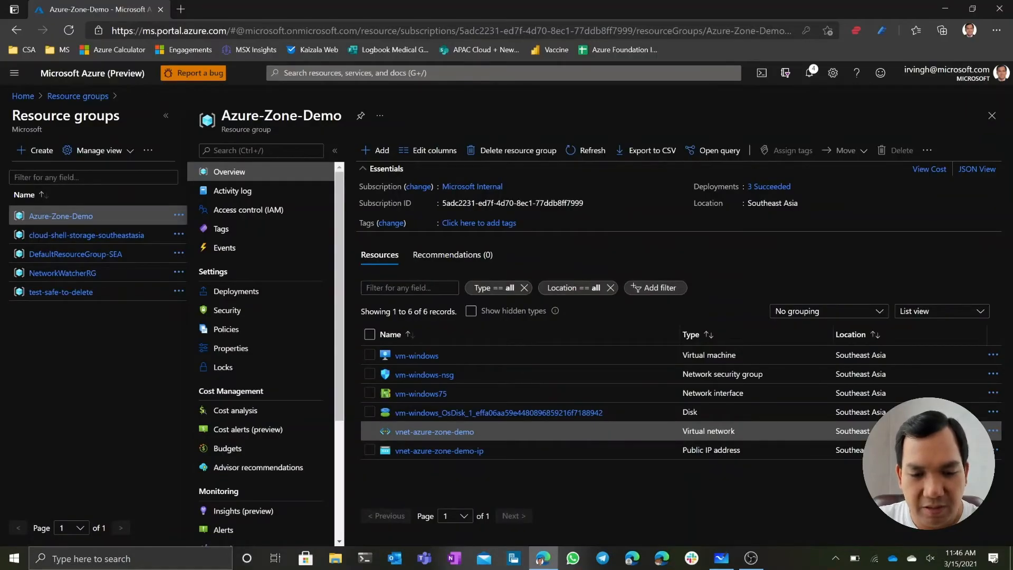
left_click(416, 356)
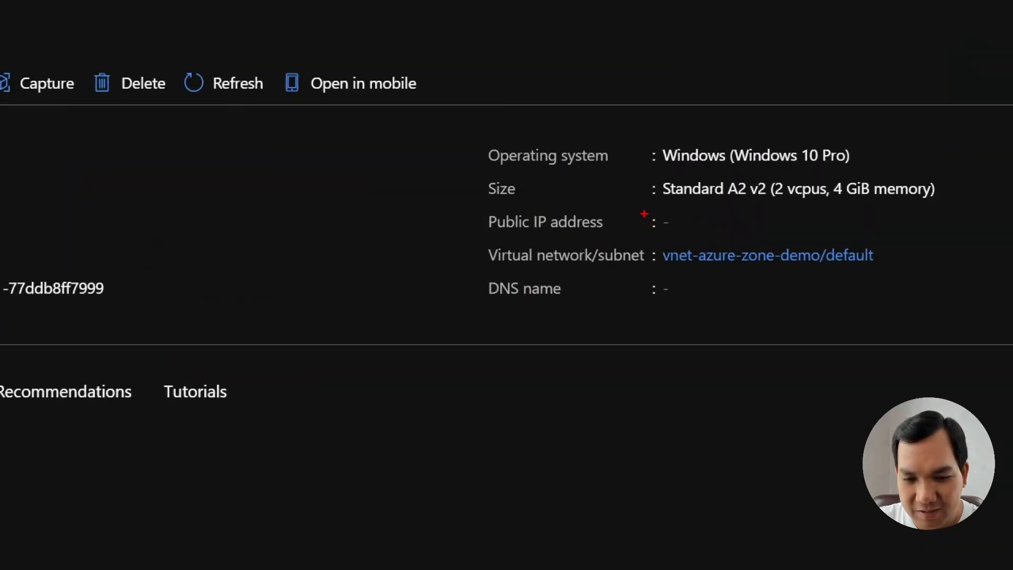
left_click_drag(638, 206, 810, 262)
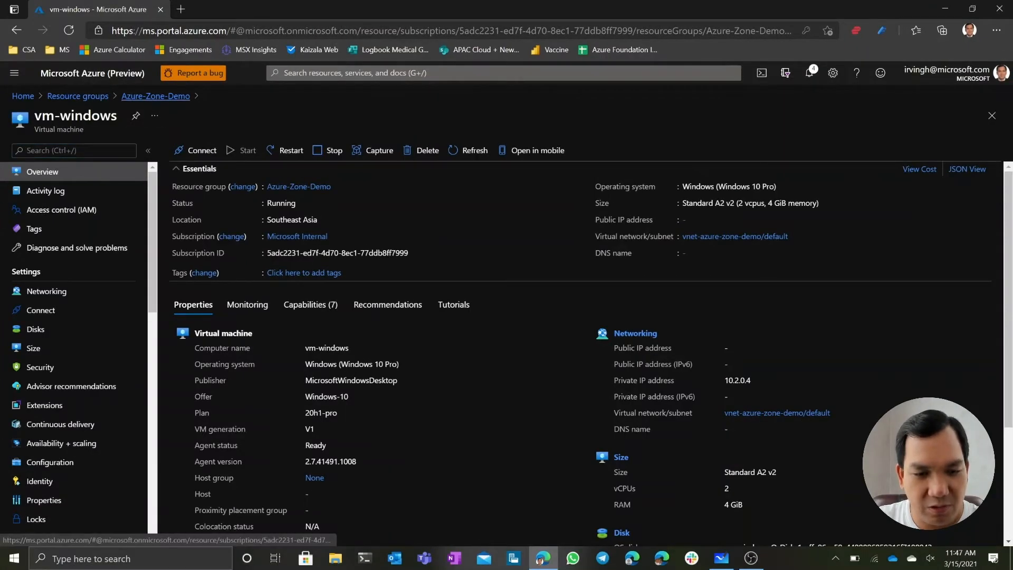
- Open vnet-azure-zone-demo from the Azure-Zone-Demo resource group and examine its subnets
left_click(155, 96)
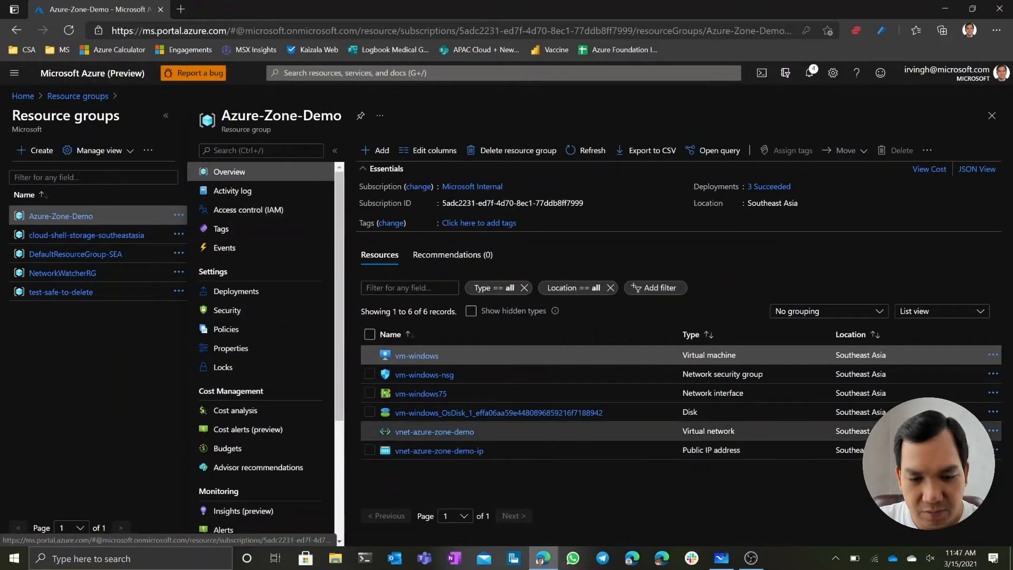
left_click(435, 431)
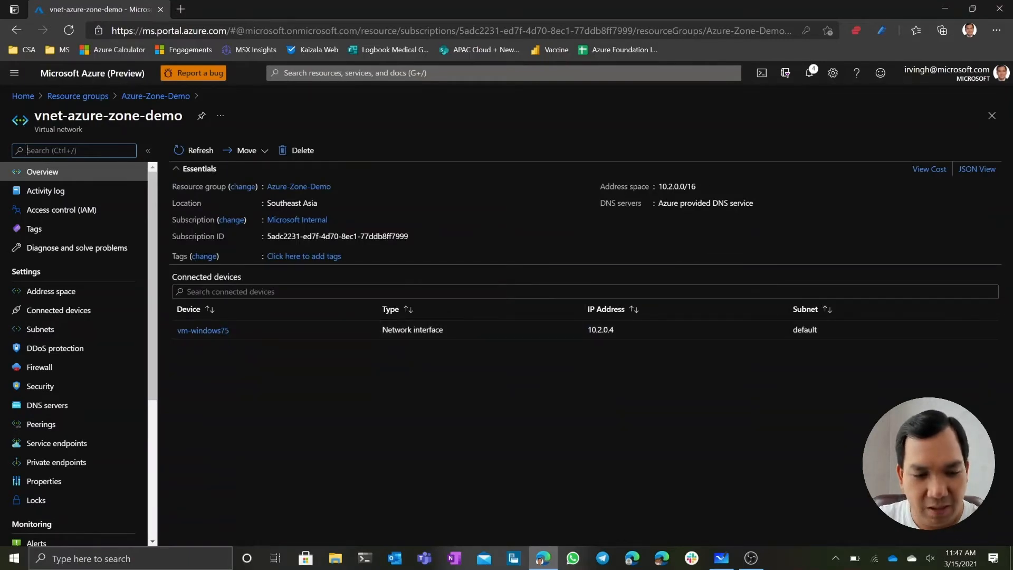
left_click(40, 329)
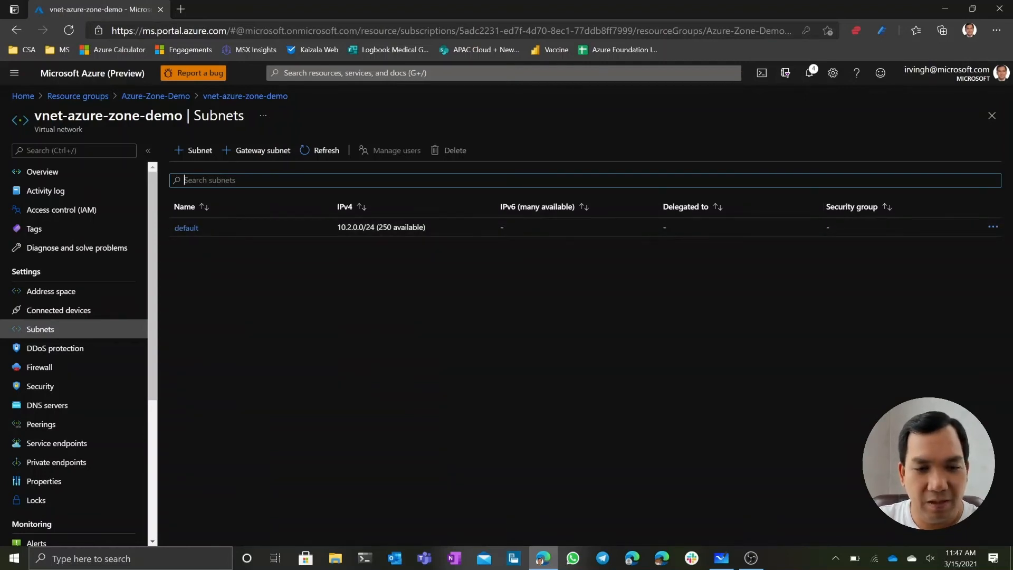
- Search the portal for "bastion", open the Bastions service and start creating a new Bastion
key("g+slash")
type("bastion")
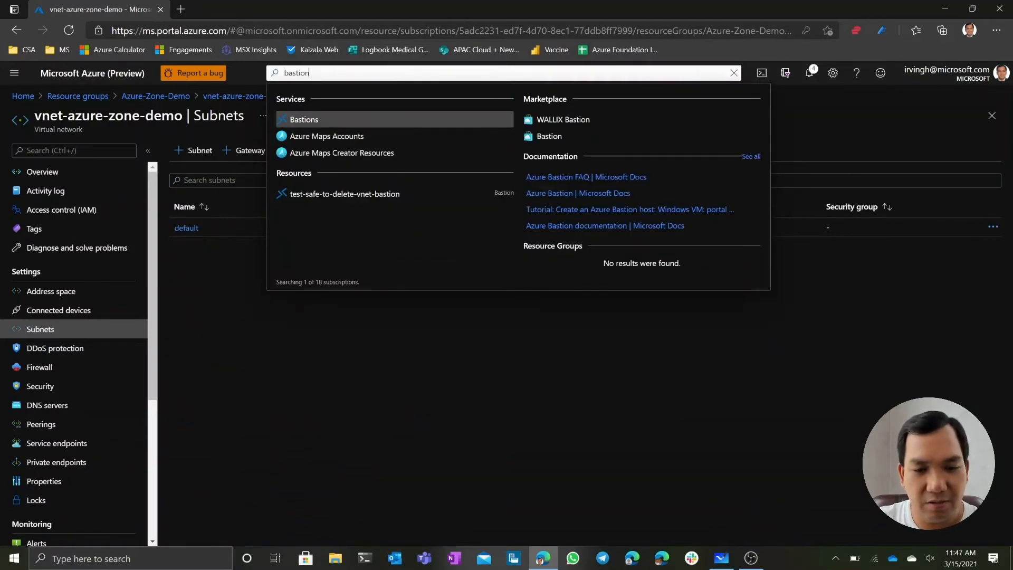
key("Return")
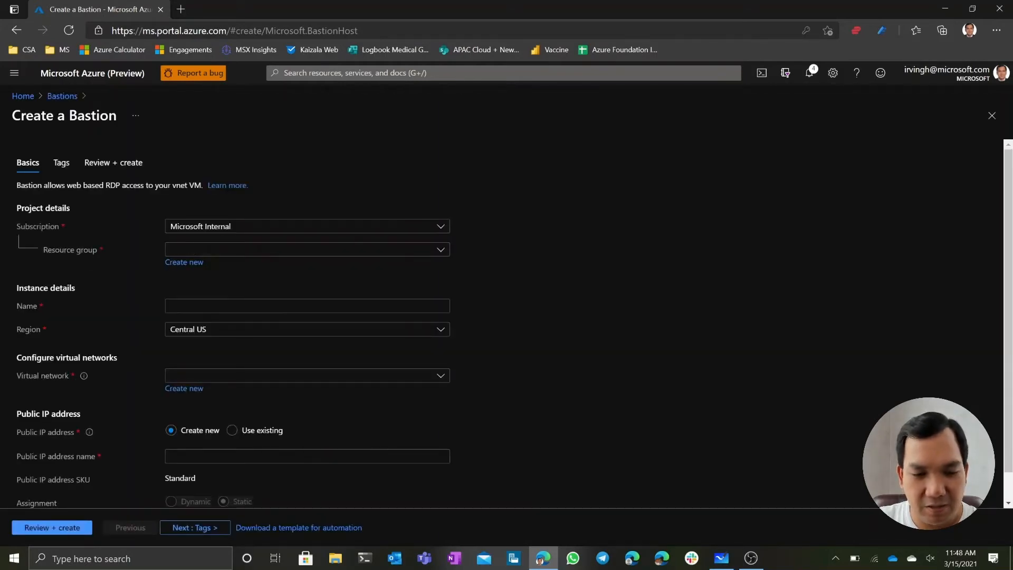
- Assign the new Bastion to the Azure-Zone-Demo resource group and name it bastion-azure-zone-demo
left_click(440, 249)
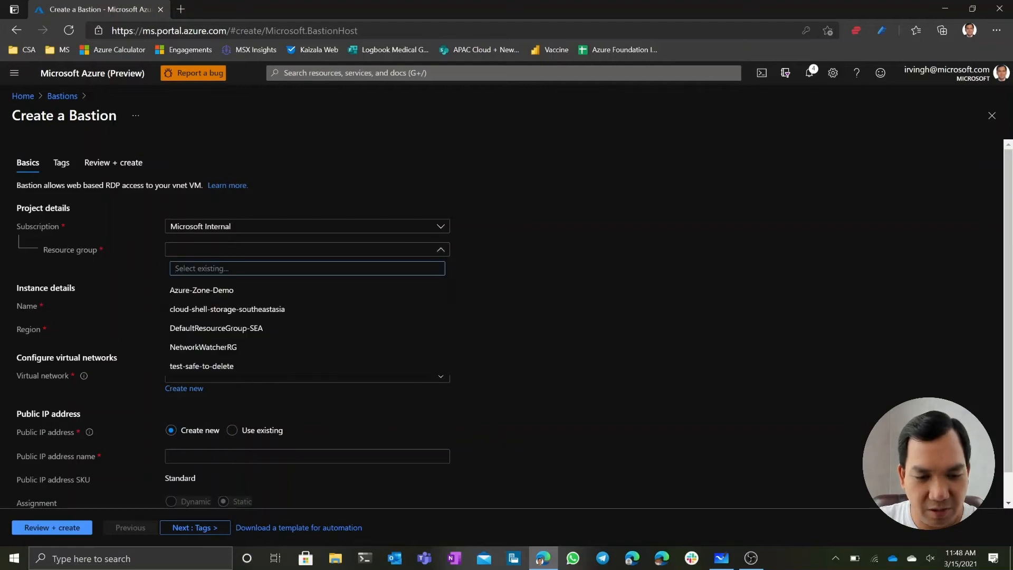
left_click(211, 290)
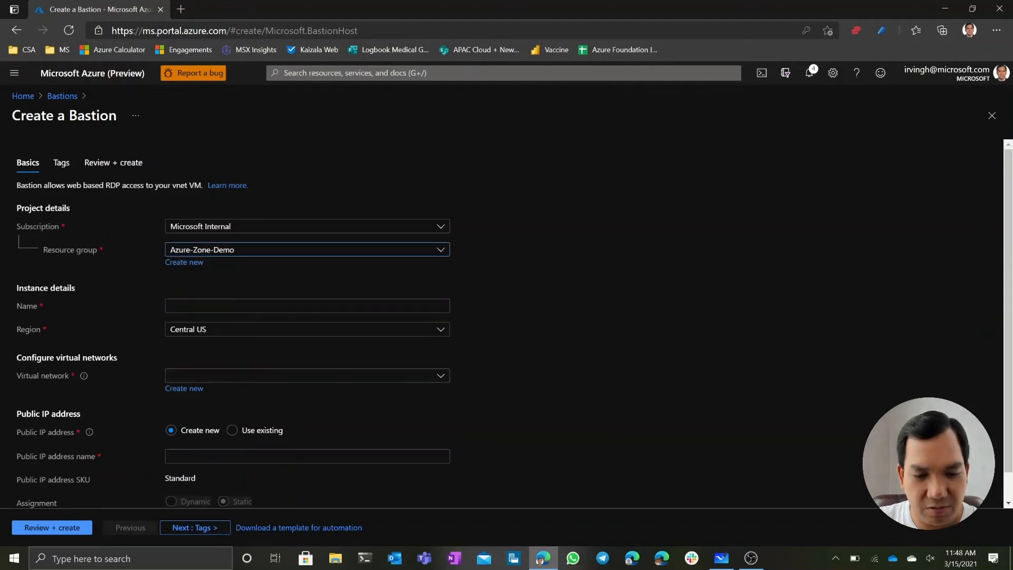
left_click(212, 306)
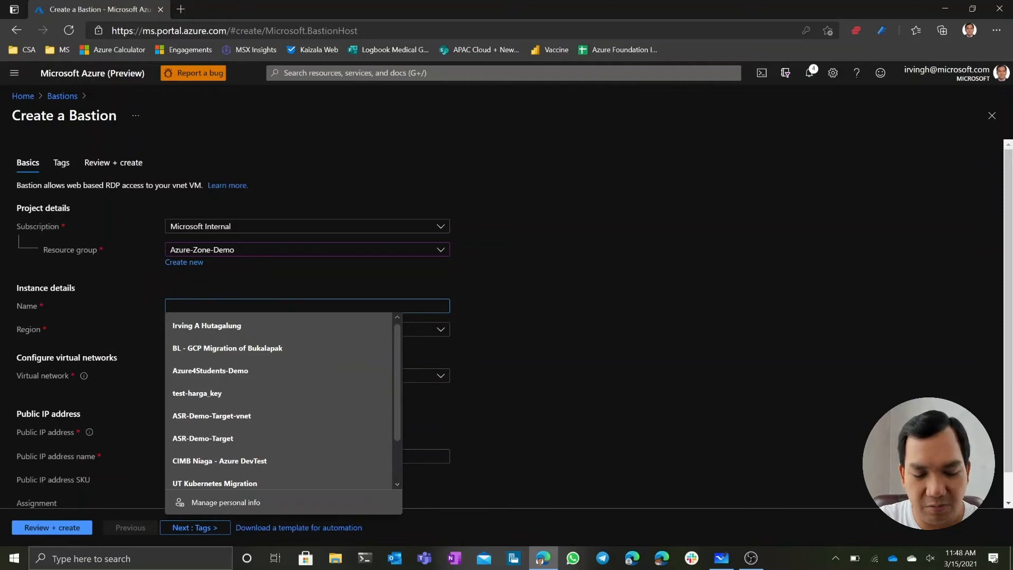
type("b")
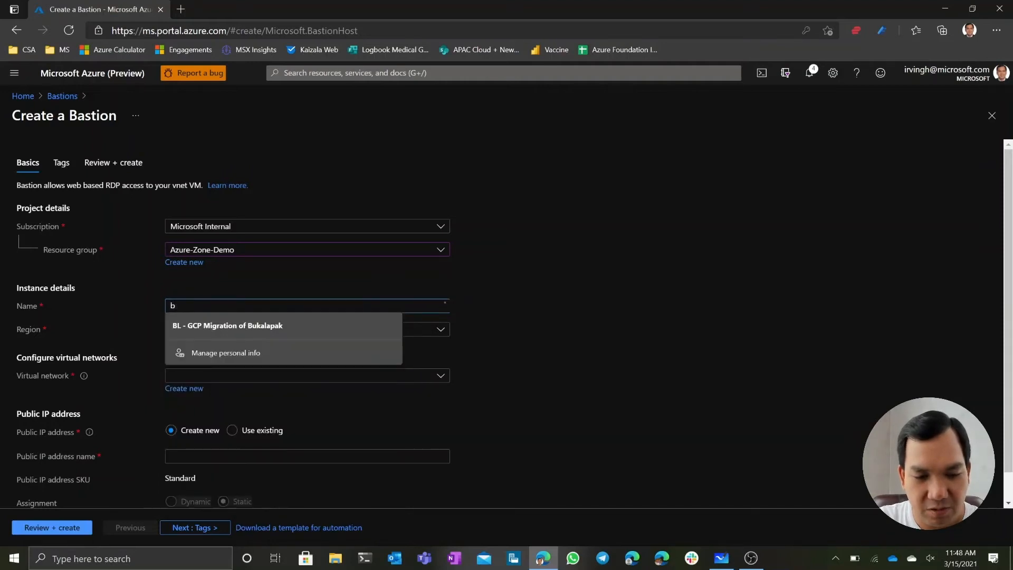
type("astion-azure")
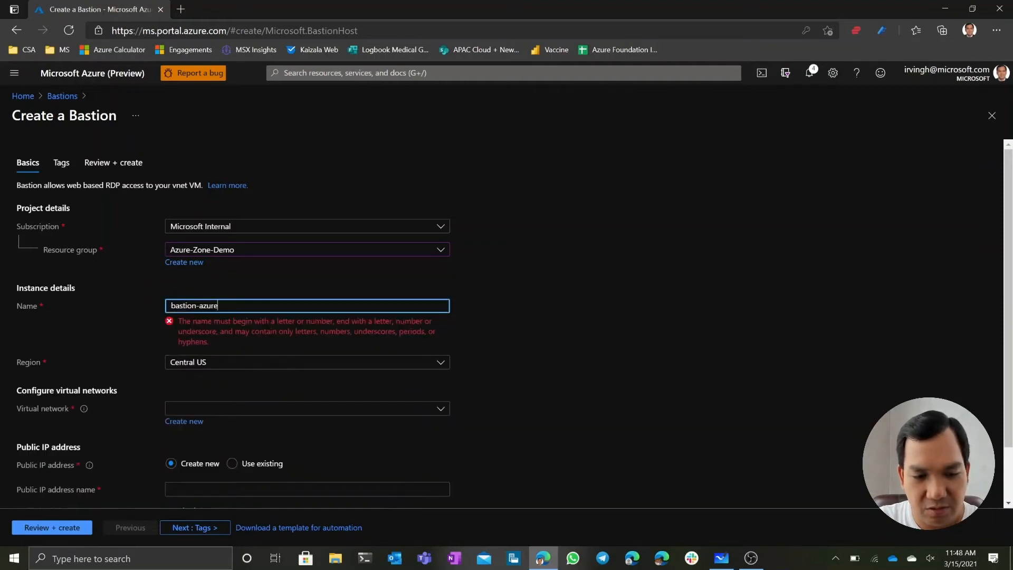
type("-zone-demo")
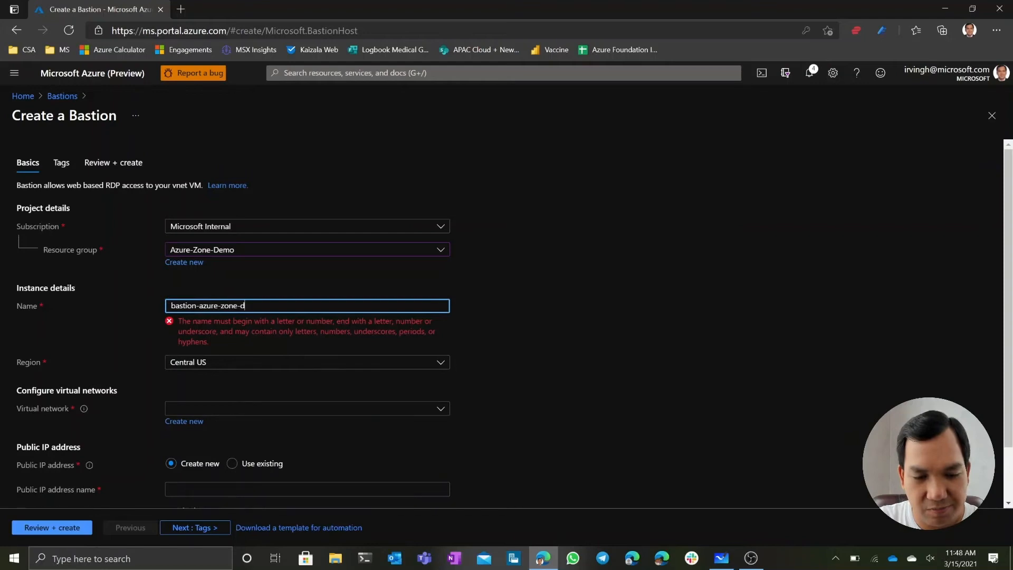
- Set the Bastion's region to Southeast Asia
key("Tab")
key("Return")
key("Up")
key("Up")
key("Up")
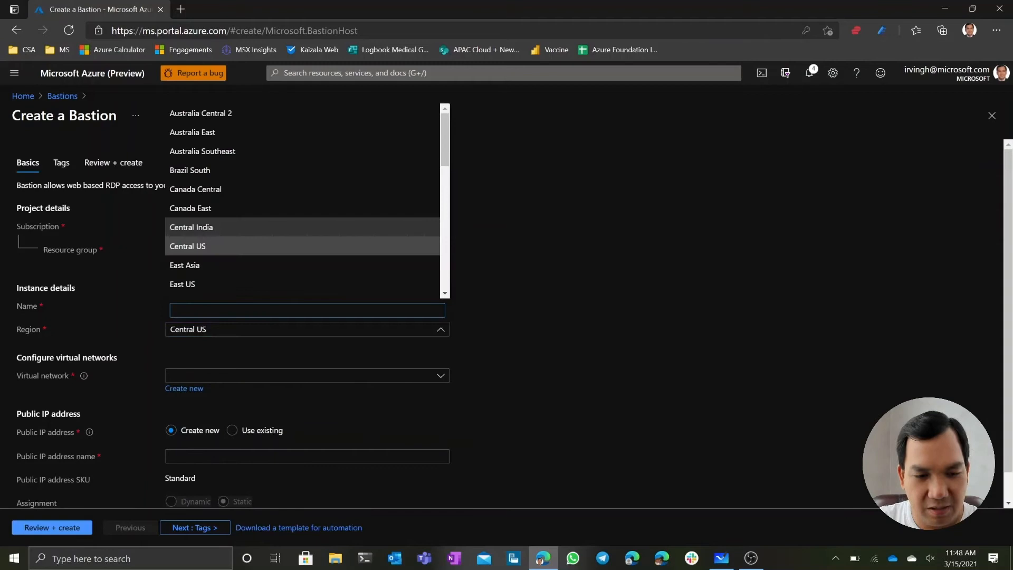
key("Down")
key("Down")
key("Down")
key("Down")
key("Down")
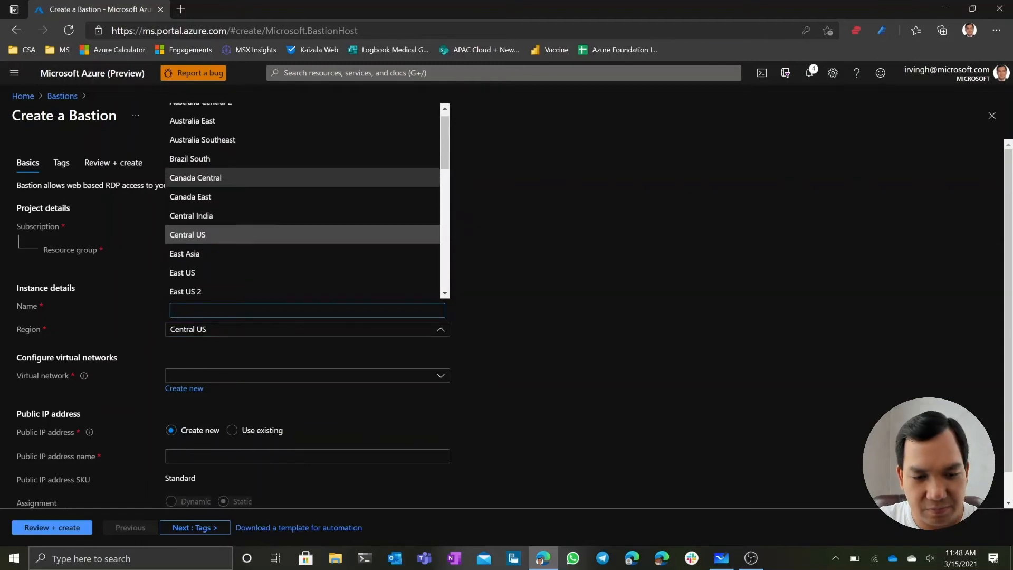
key("Down")
key("Down")
key("Down")
key("Down")
key("Down")
key("Down")
key("Down")
key("Down")
key("Down")
key("Down")
key("Down")
key("Down")
key("Down")
key("Down")
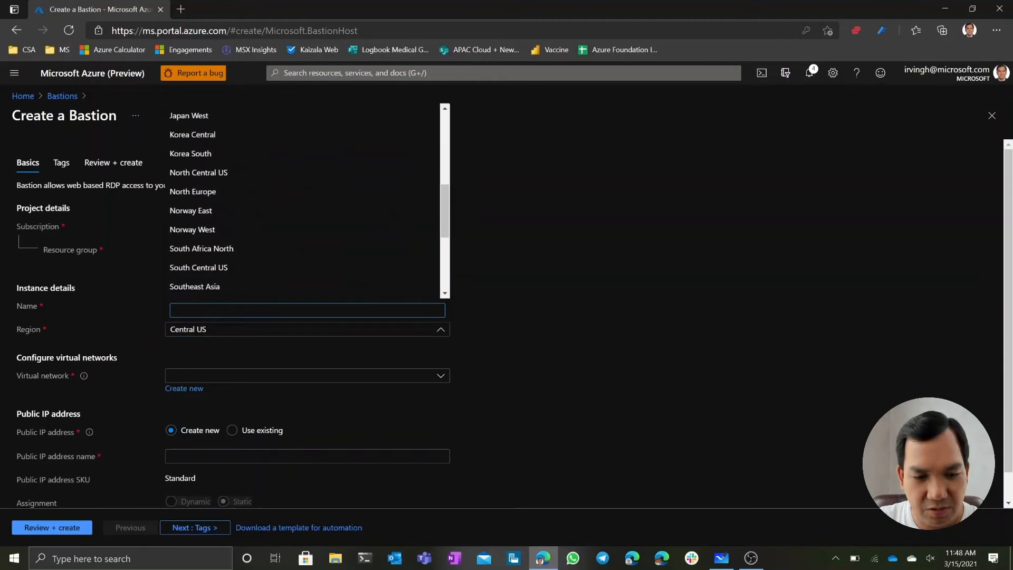
key("Return")
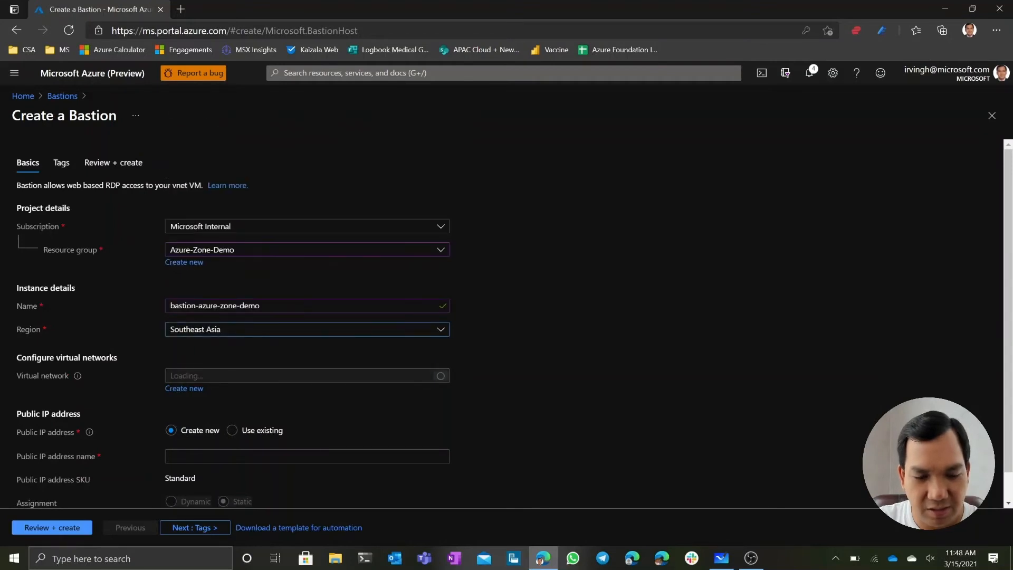
- Choose vnet-azure-zone-demo as the Bastion's virtual network and review the remaining subnet and public IP settings
key("Tab")
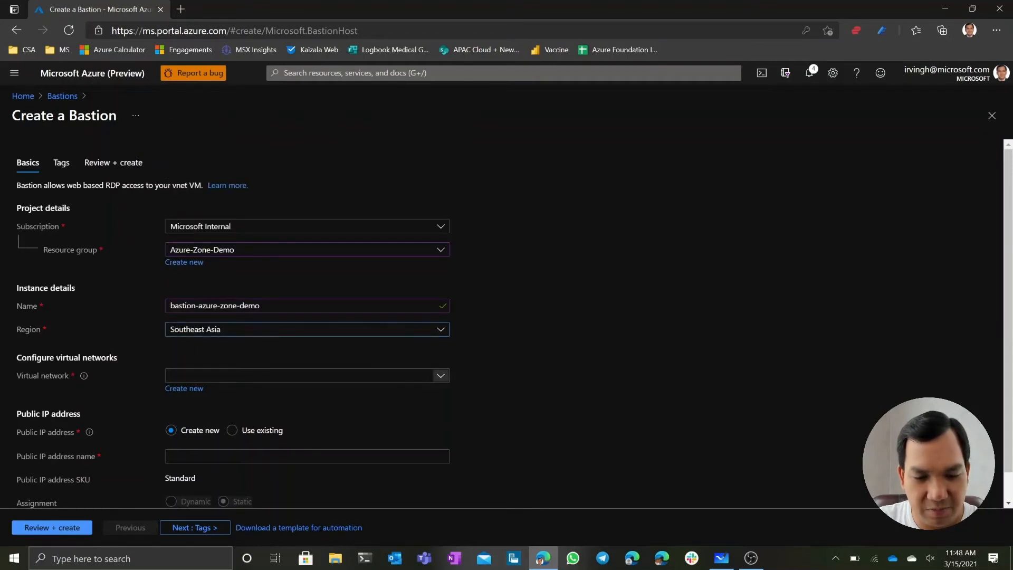
key("Return")
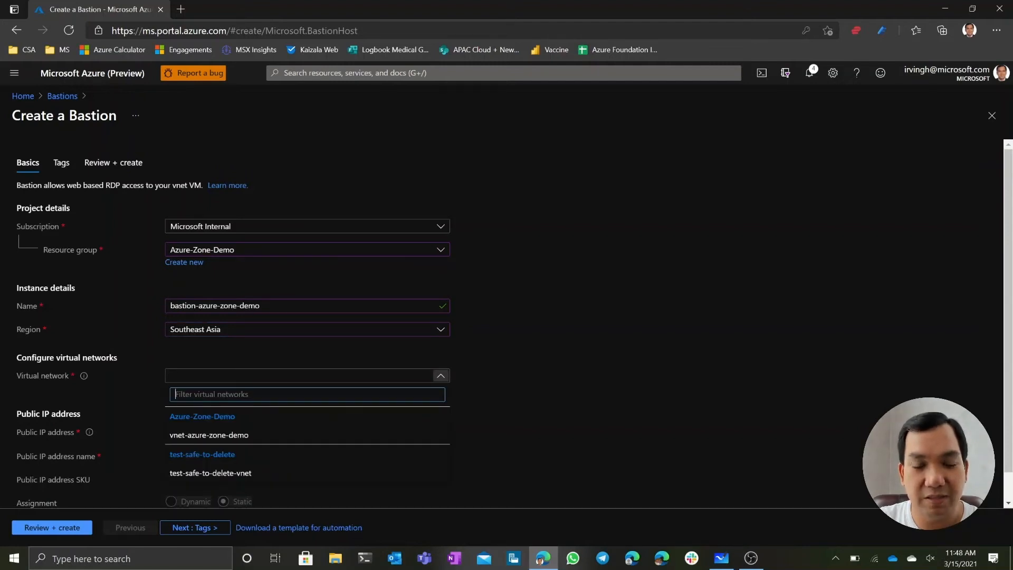
key("Down")
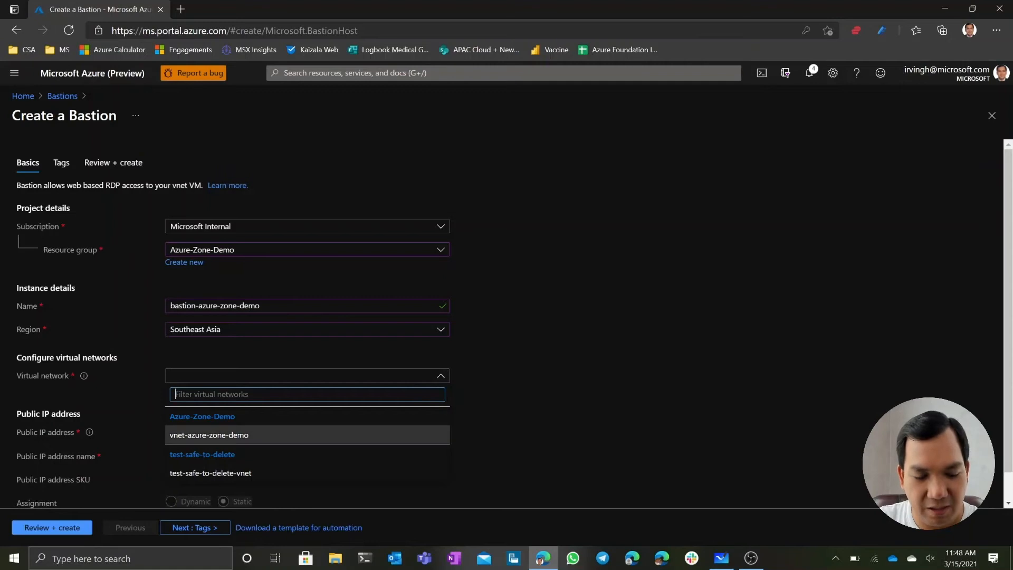
key("Return")
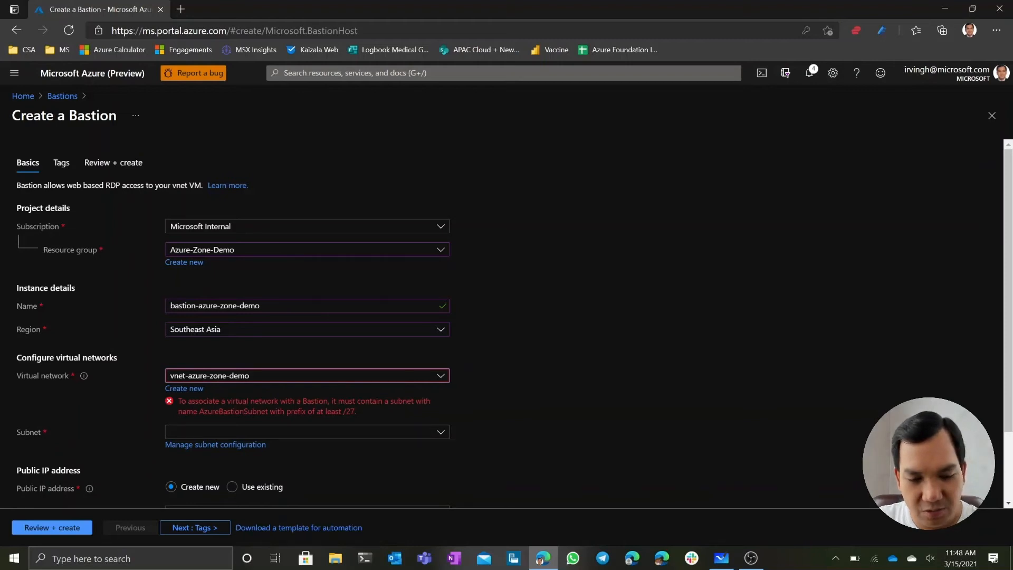
scroll(507, 327, "down", 2)
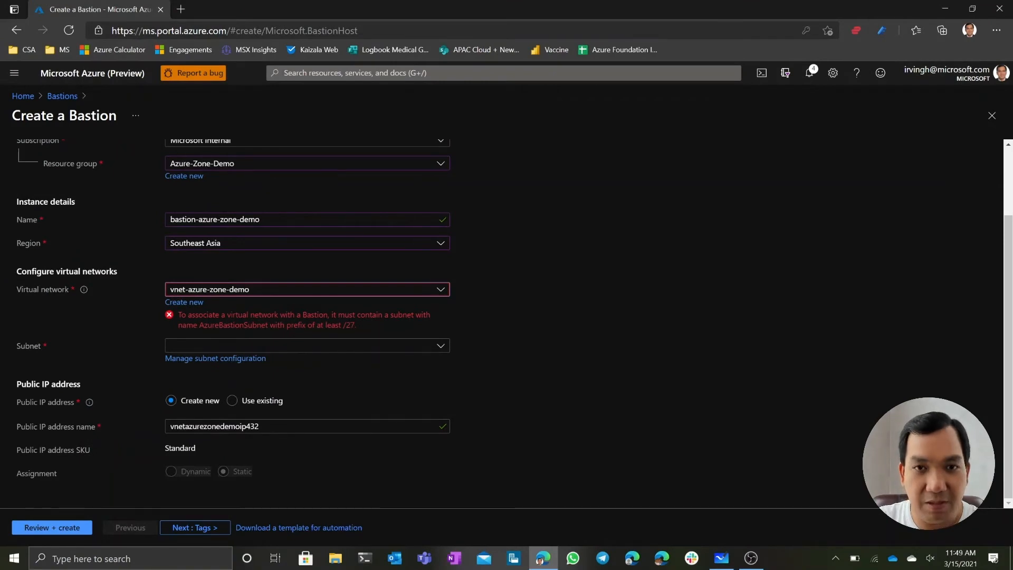
- Add a subnet named AzureBastionSubnet with range 10.2.1.0/24 to vnet-azure-zone-demo, and return to the Bastion creation form
left_click(306, 346)
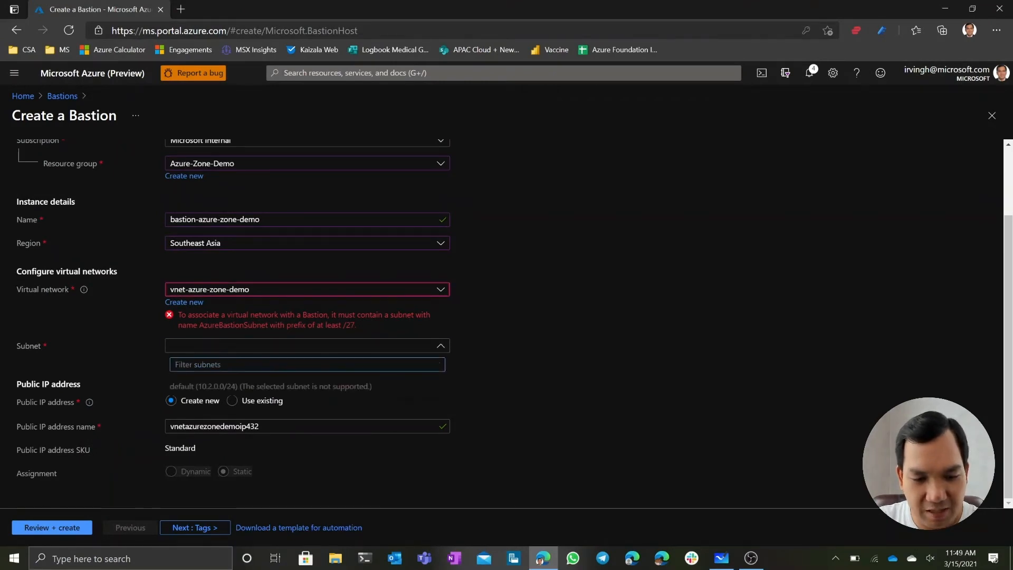
key("Escape")
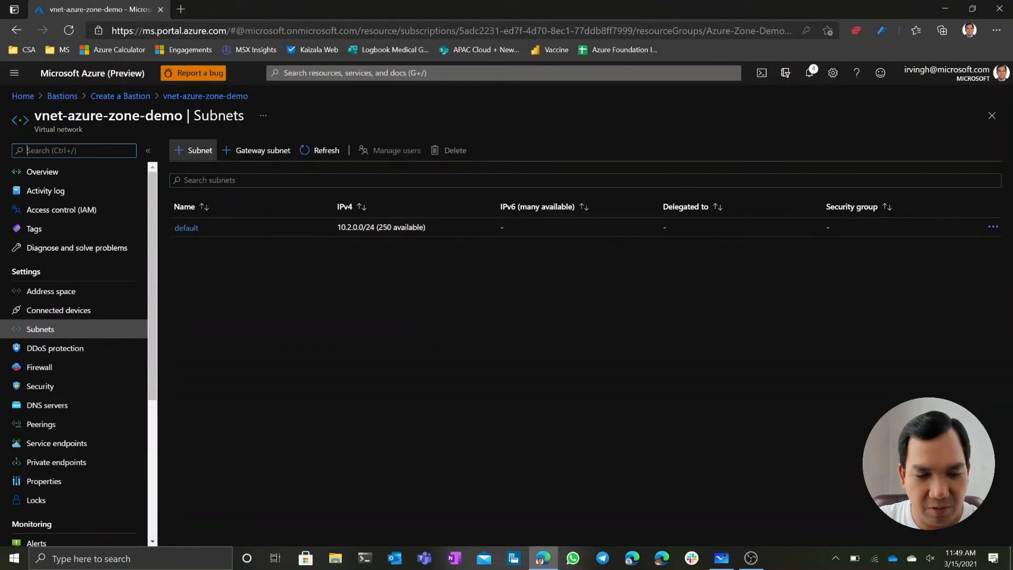
left_click(193, 151)
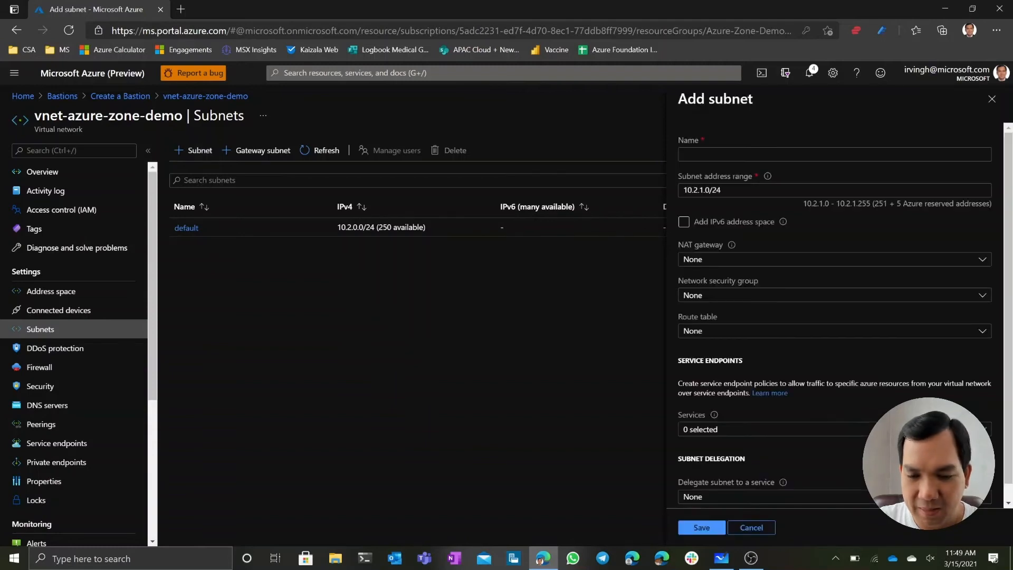
type("A")
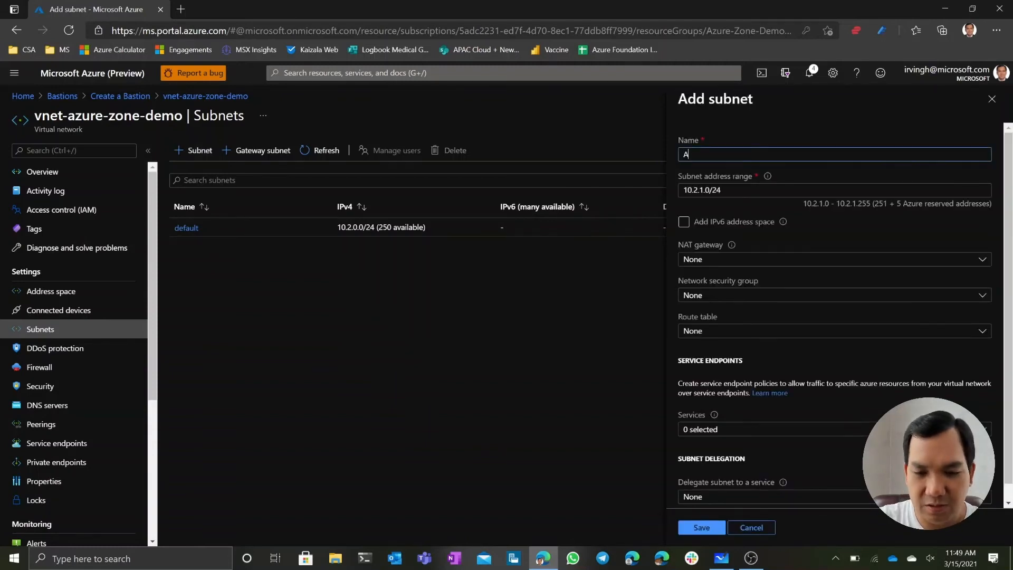
type("zureBastion")
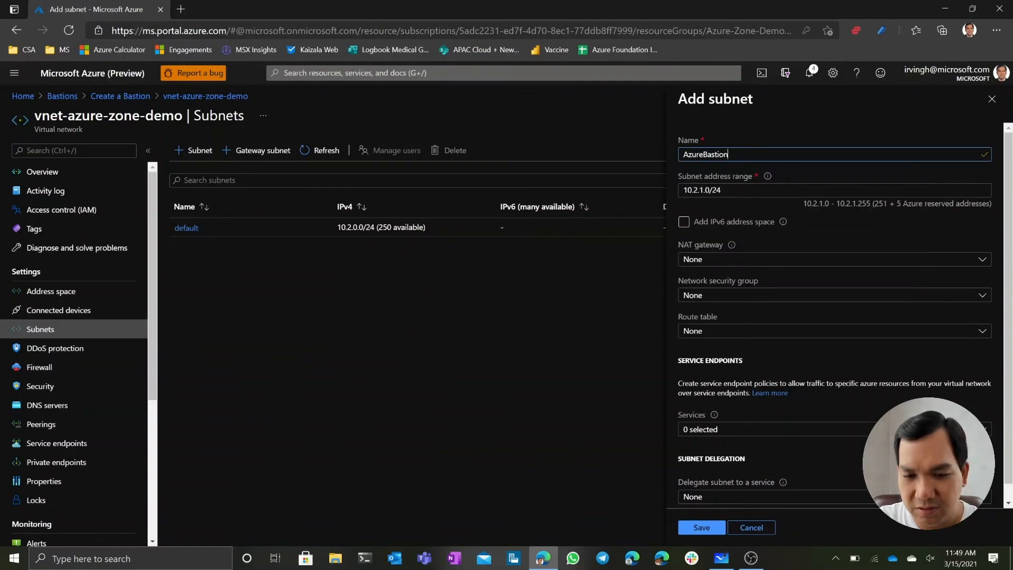
type("Subnet")
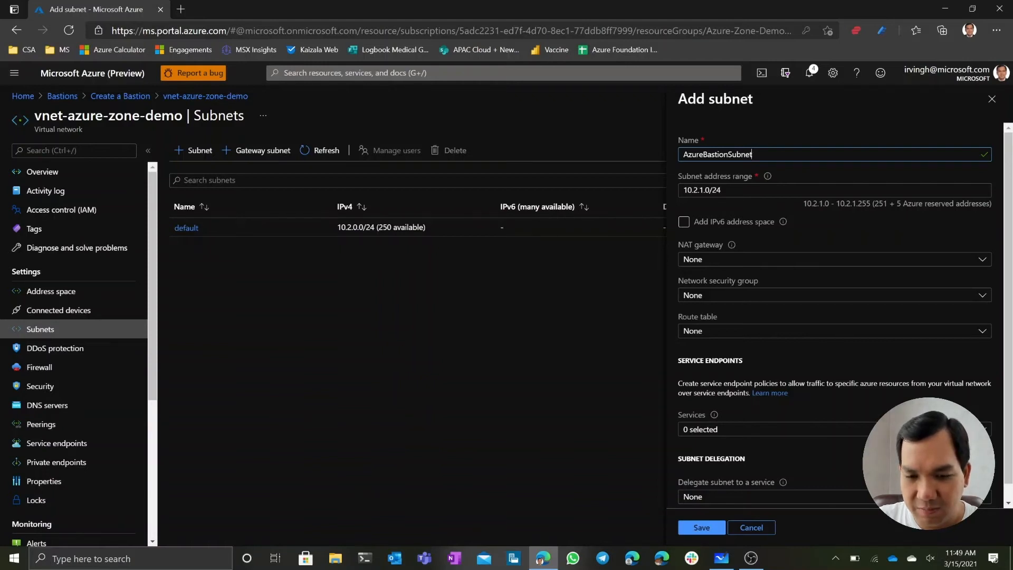
left_click(702, 528)
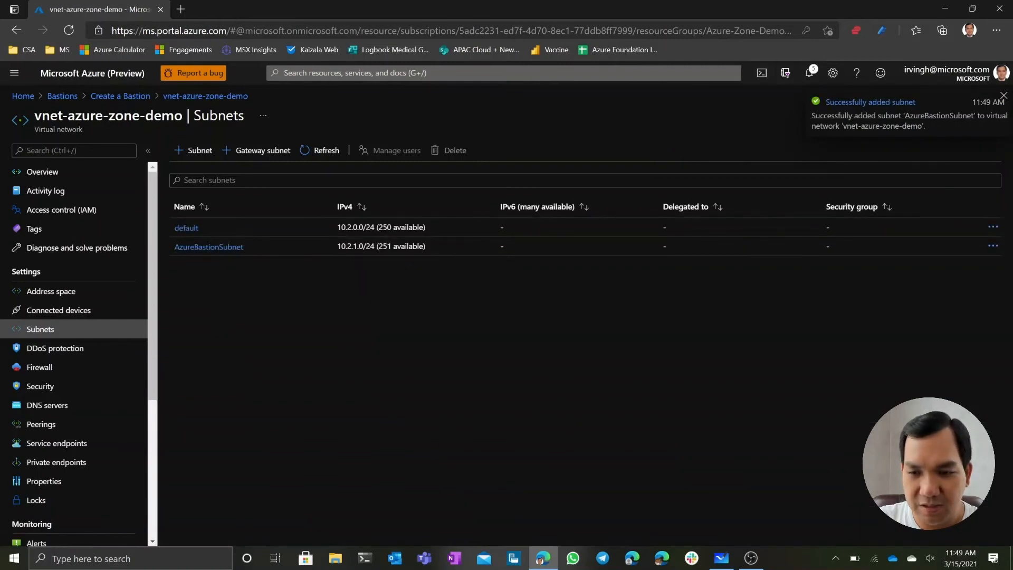
left_click(992, 116)
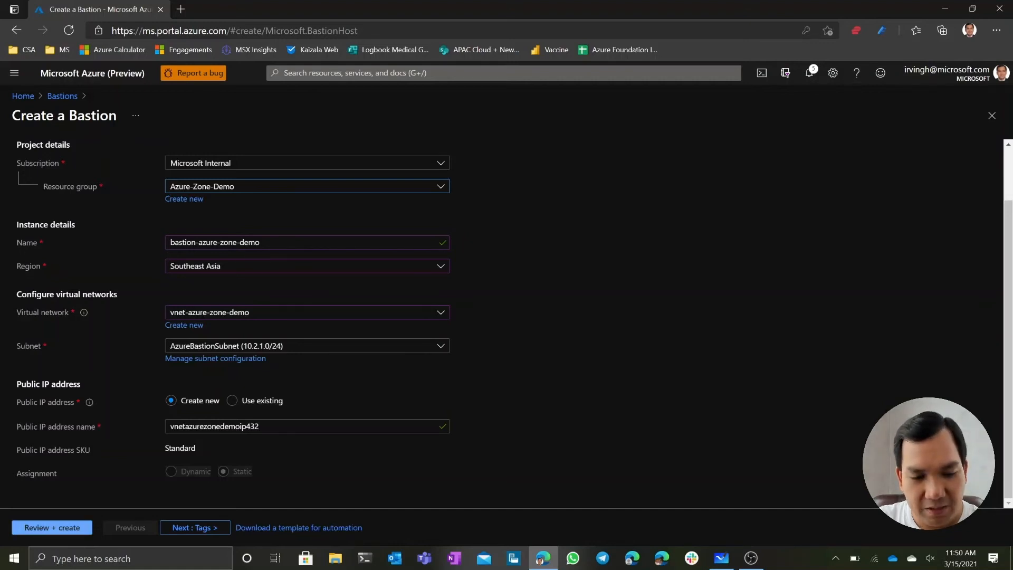
- Validate and create the Bastion with AzureBastionSubnet, and open the deployed bastion-azure-zone-demo resource
left_click(52, 527)
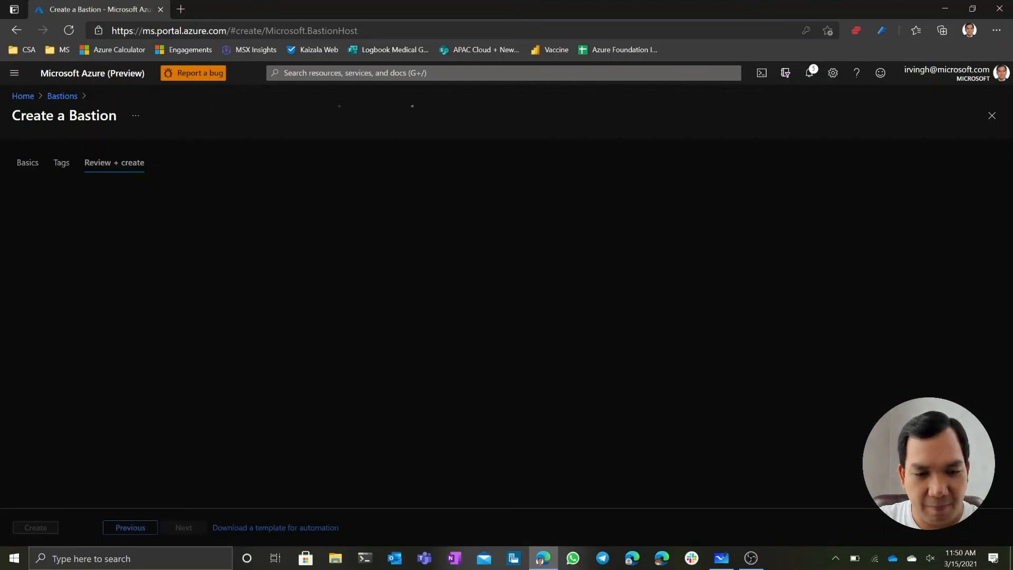
left_click(51, 527)
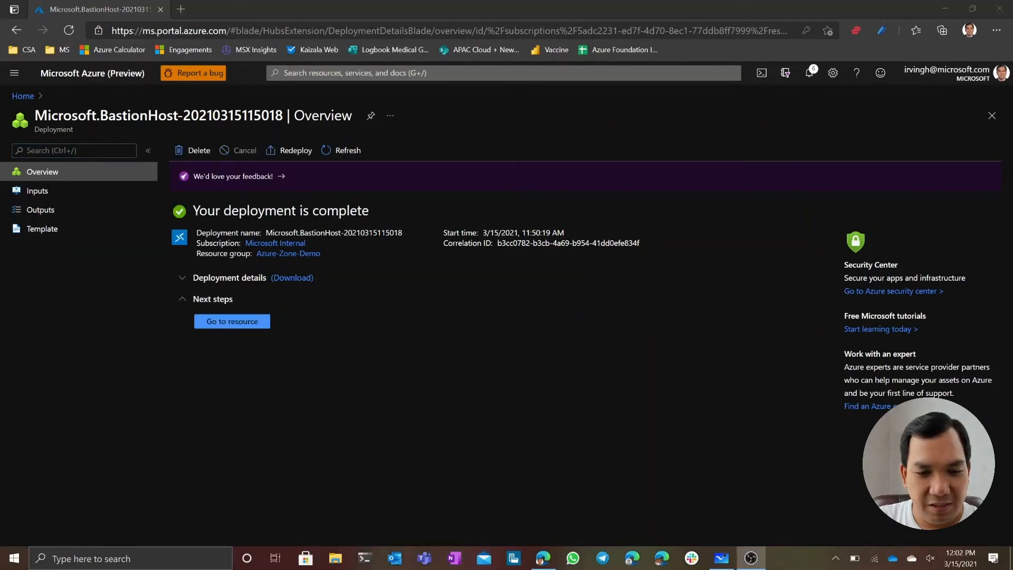
left_click(232, 322)
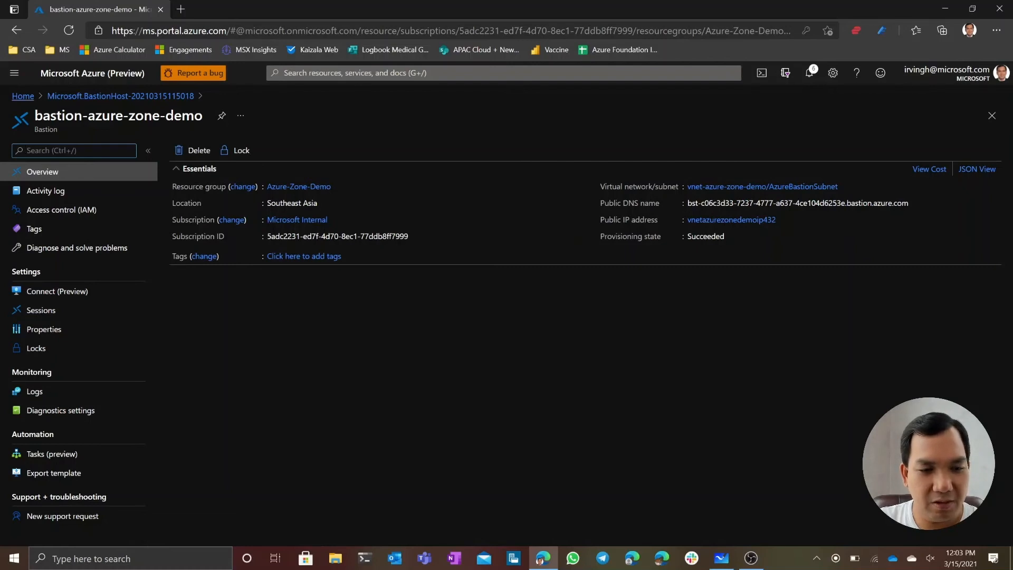
- Open the vm-windows virtual machine from the Azure-Zone-Demo resource group and go to its Bastion connection page
left_click(23, 96)
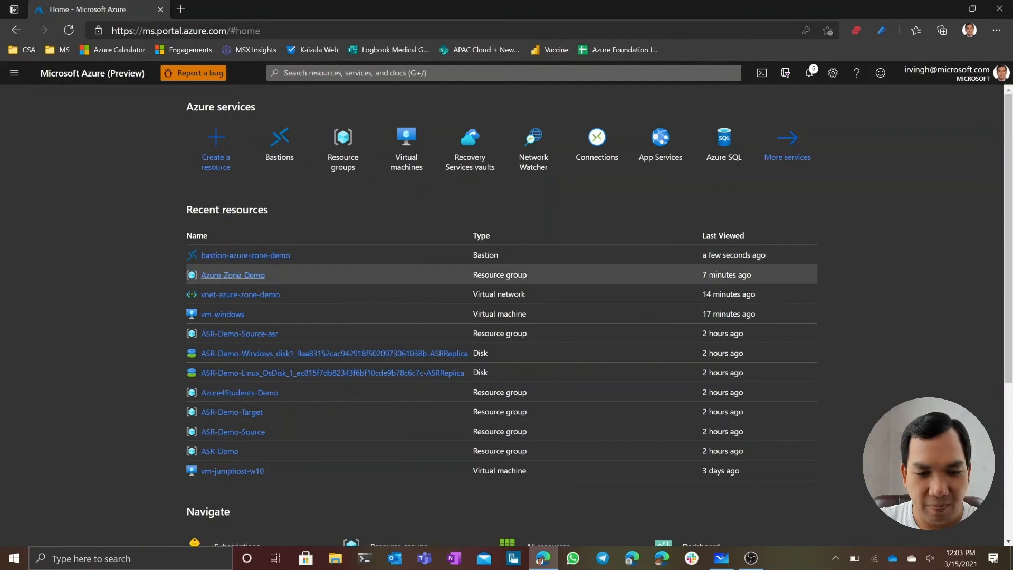
left_click(233, 275)
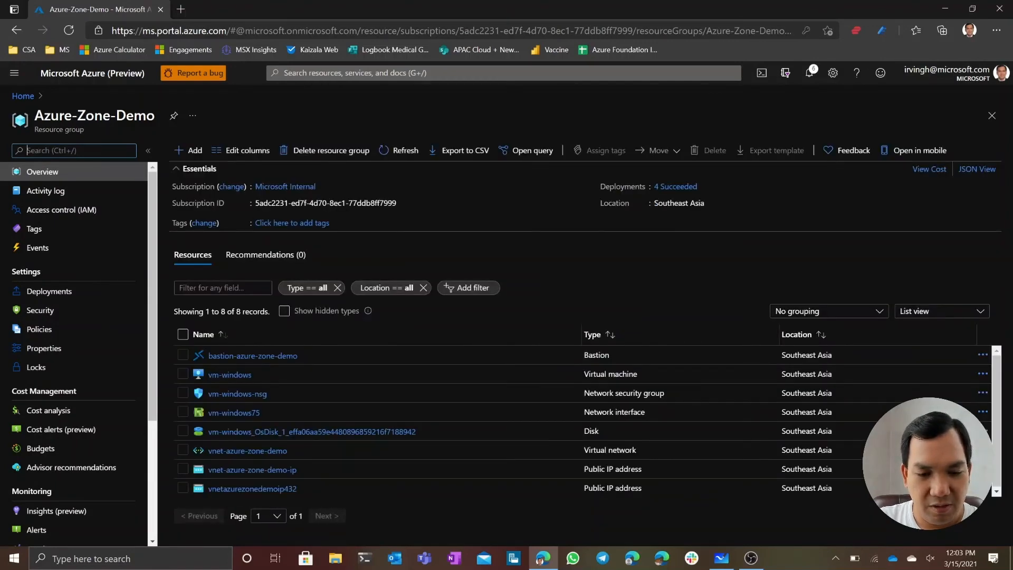
left_click(215, 375)
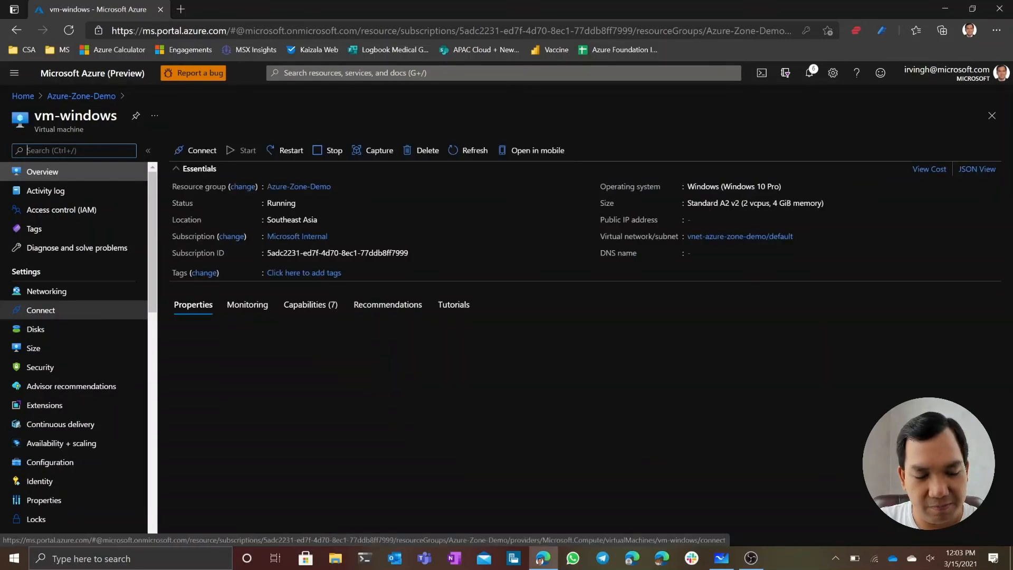
scroll(74, 296, "down", 4)
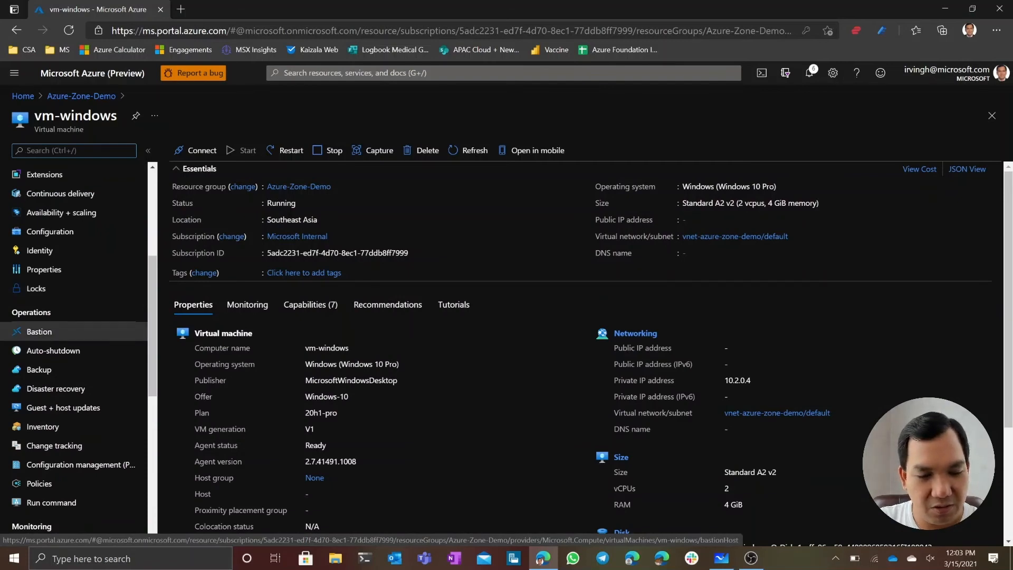
left_click(40, 331)
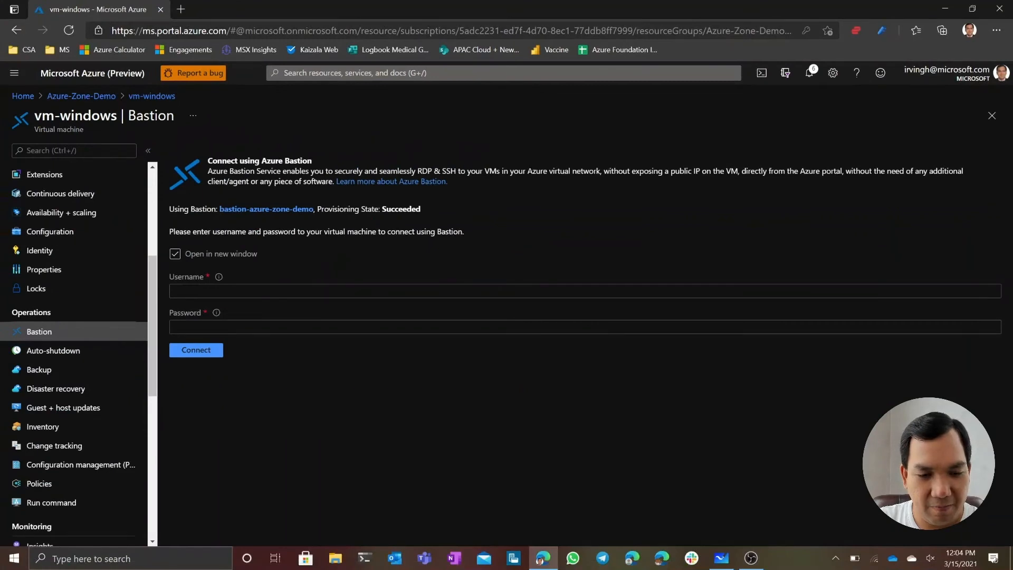
- Connect to vm-windows through Bastion with the VM's username and password, and allow the session access to the clipboard
left_click(175, 291)
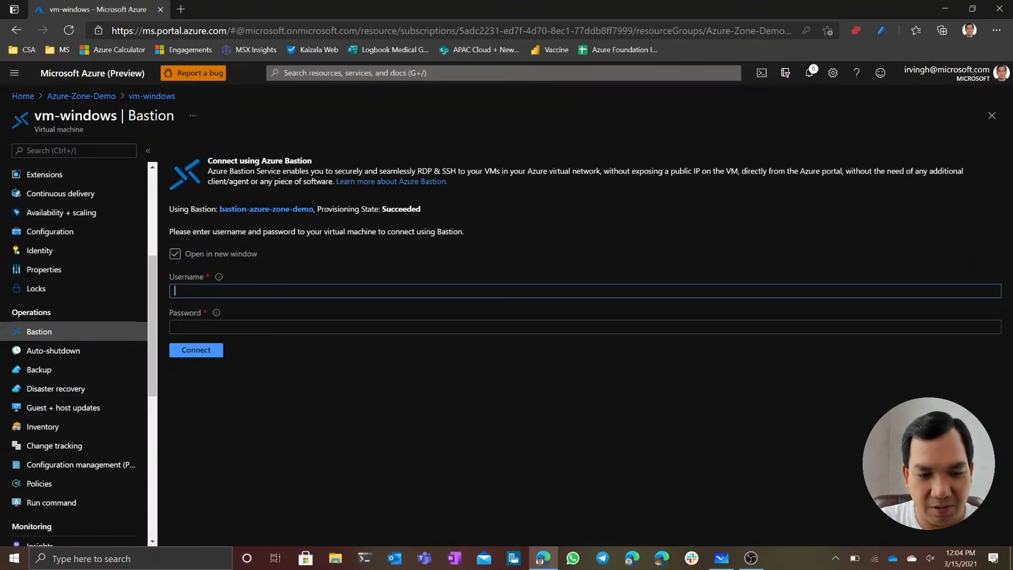
type("irving")
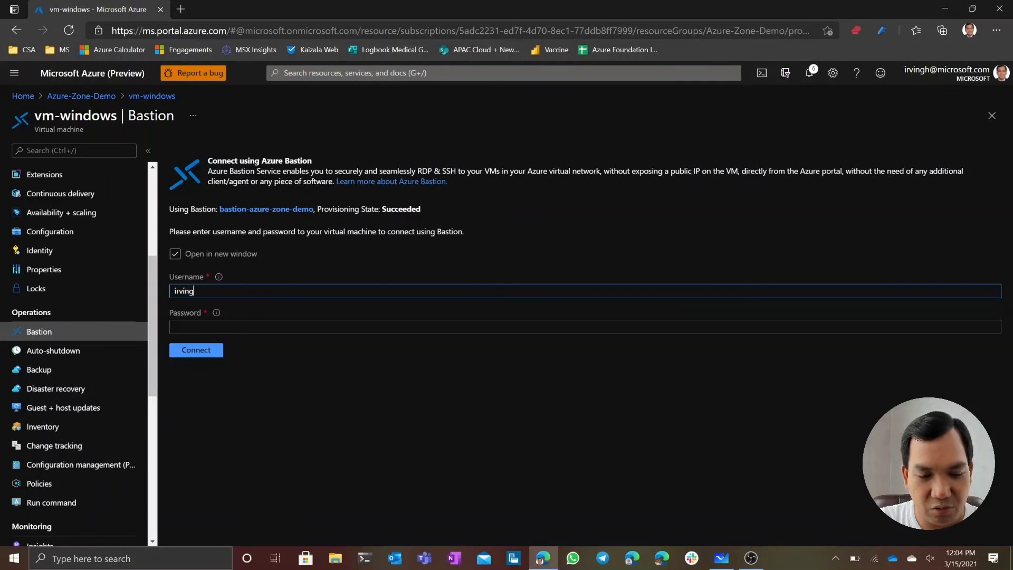
left_click(175, 327)
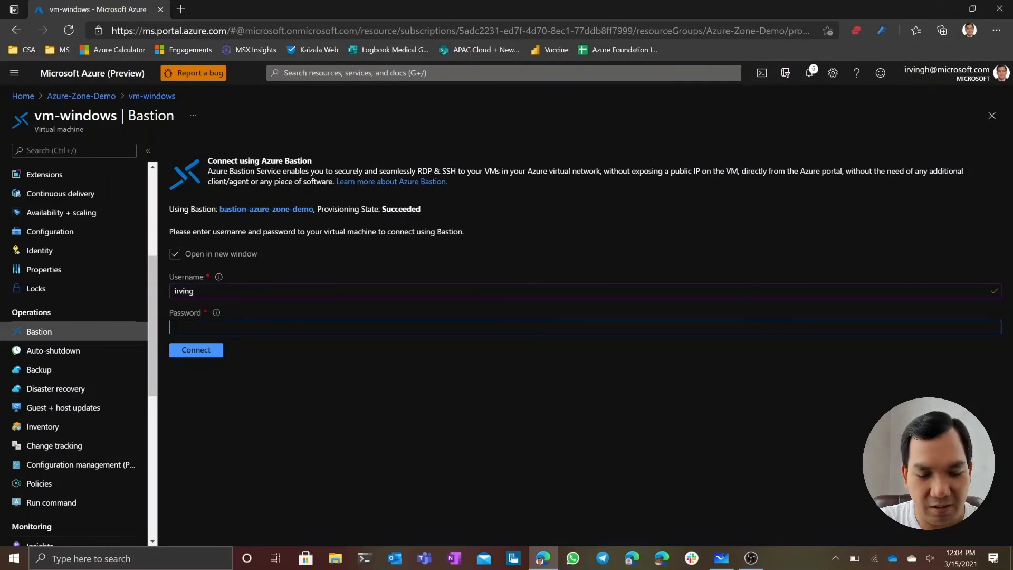
type("************")
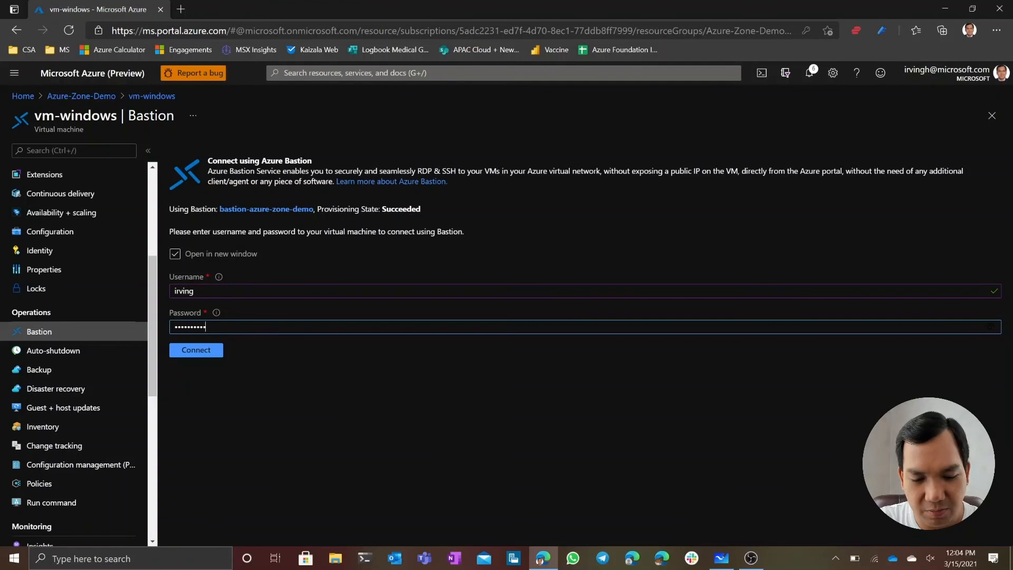
type("*")
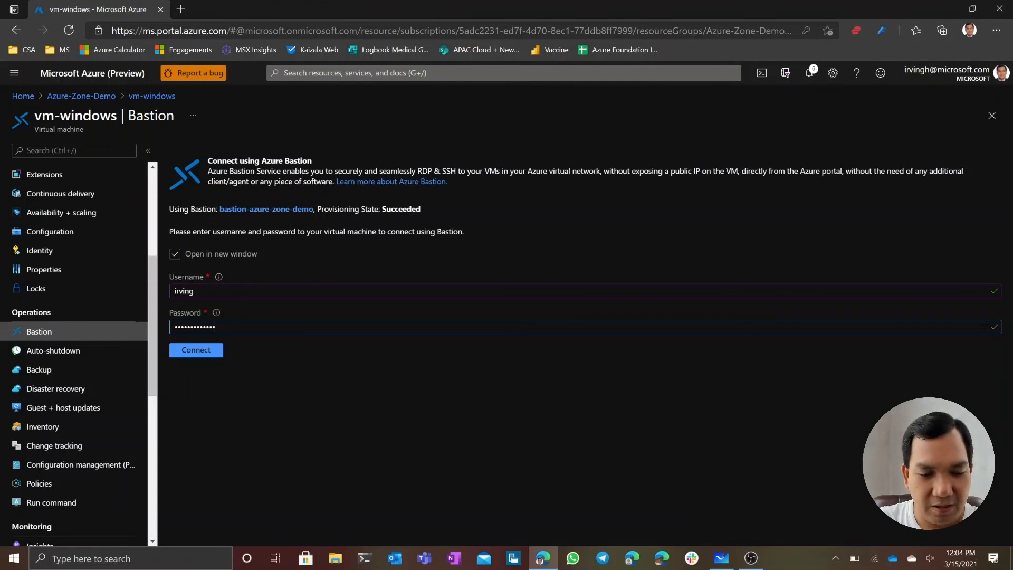
key("Tab")
key("Return")
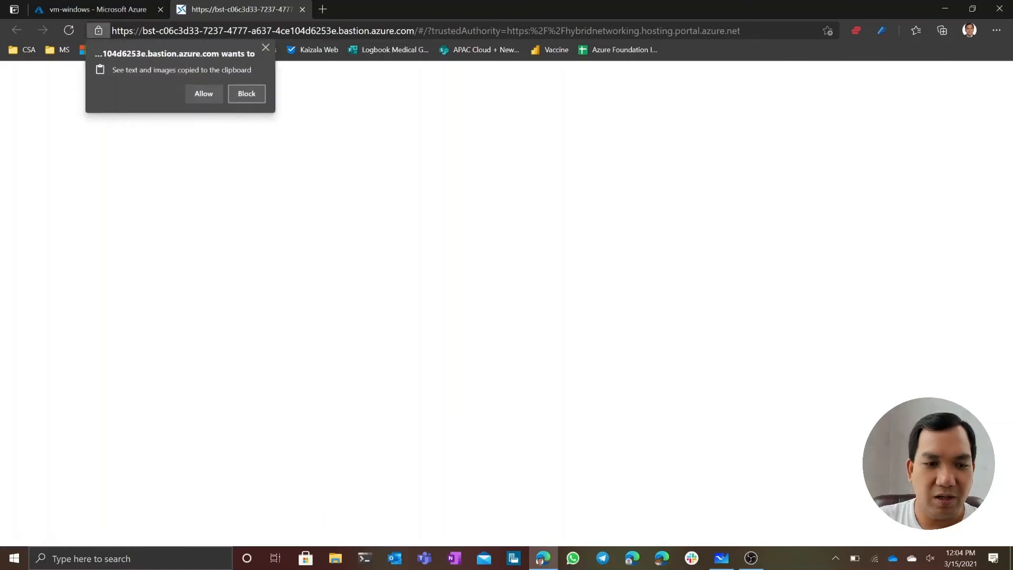
left_click(203, 93)
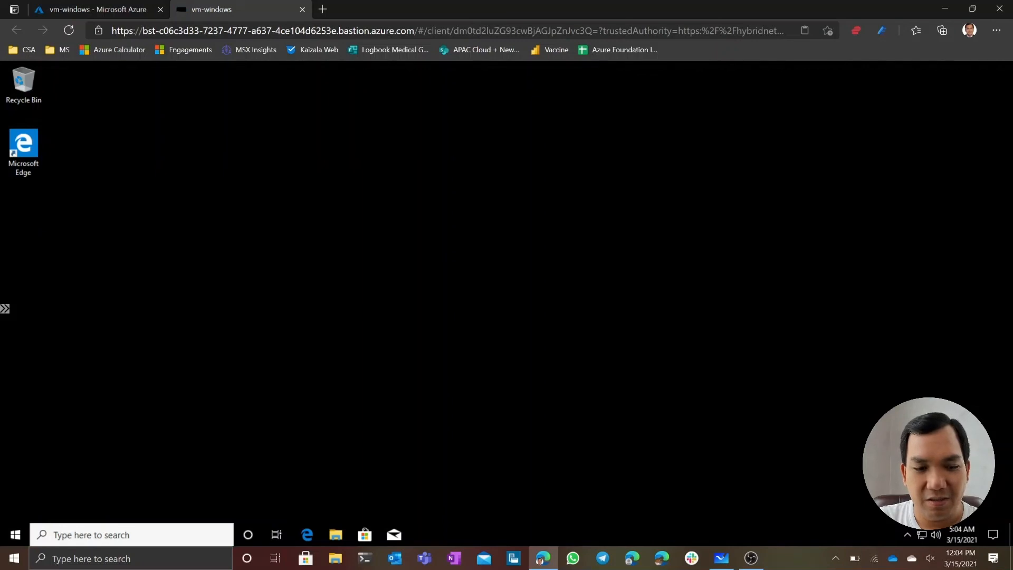
- Check the remote desktop's Start menu and Bastion's clipboard pane in the vm-windows session, closing each again
left_click(16, 535)
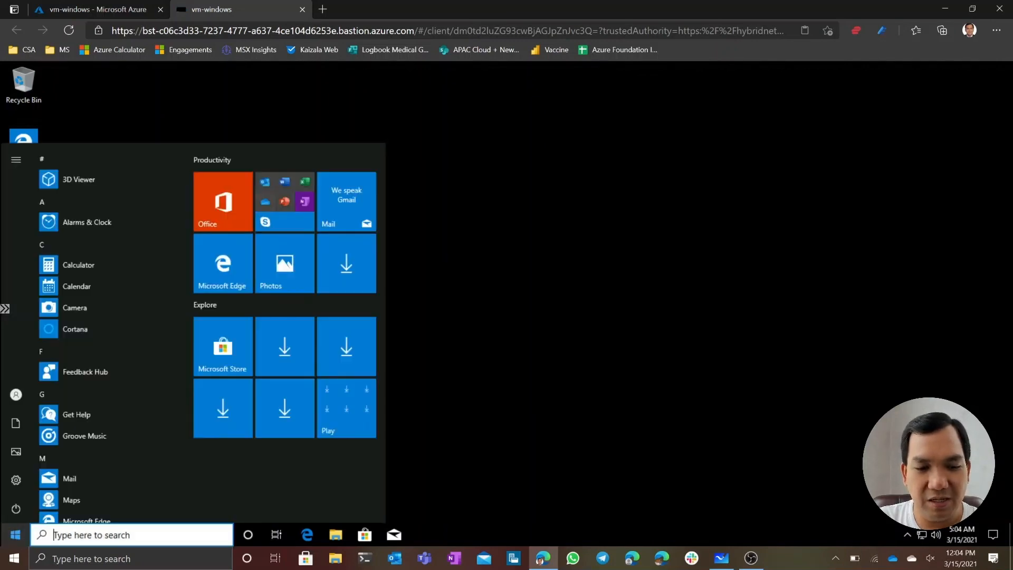
key("Escape")
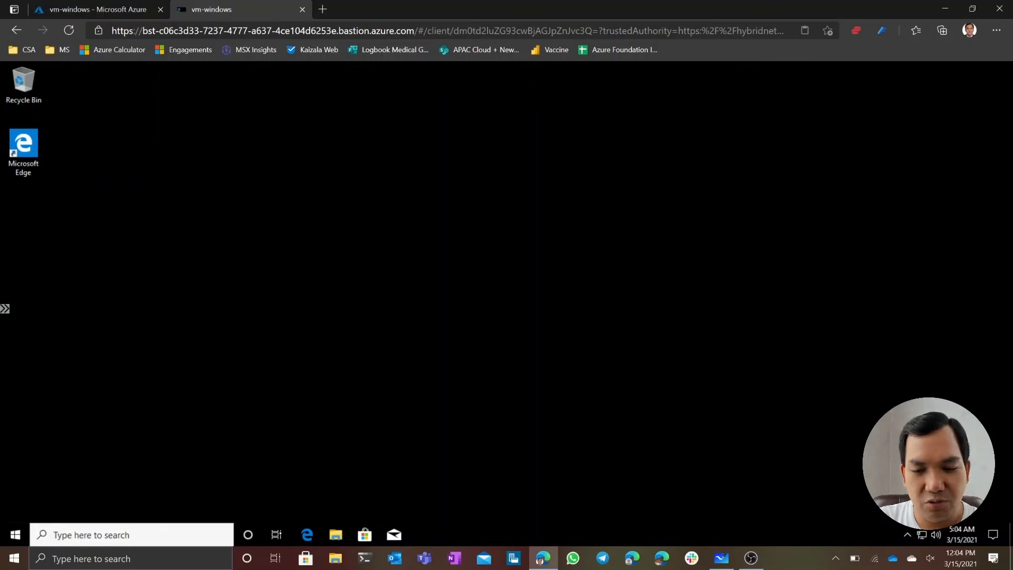
left_click(5, 308)
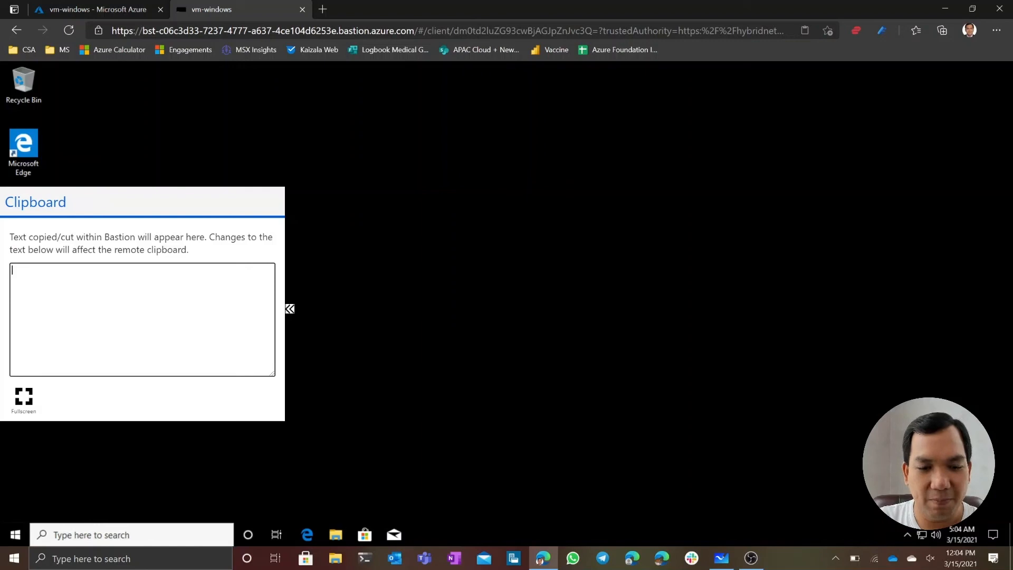
left_click(290, 308)
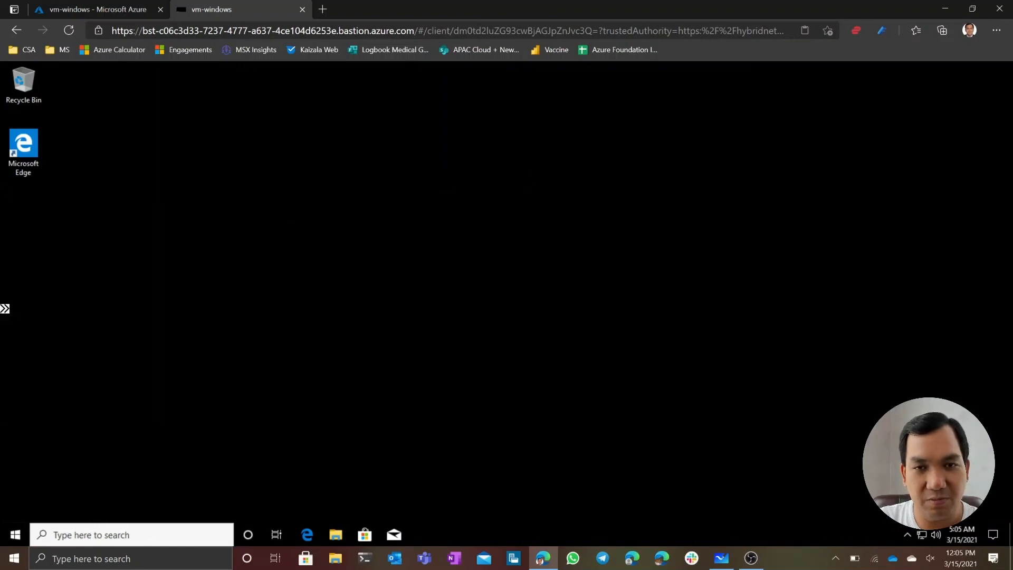